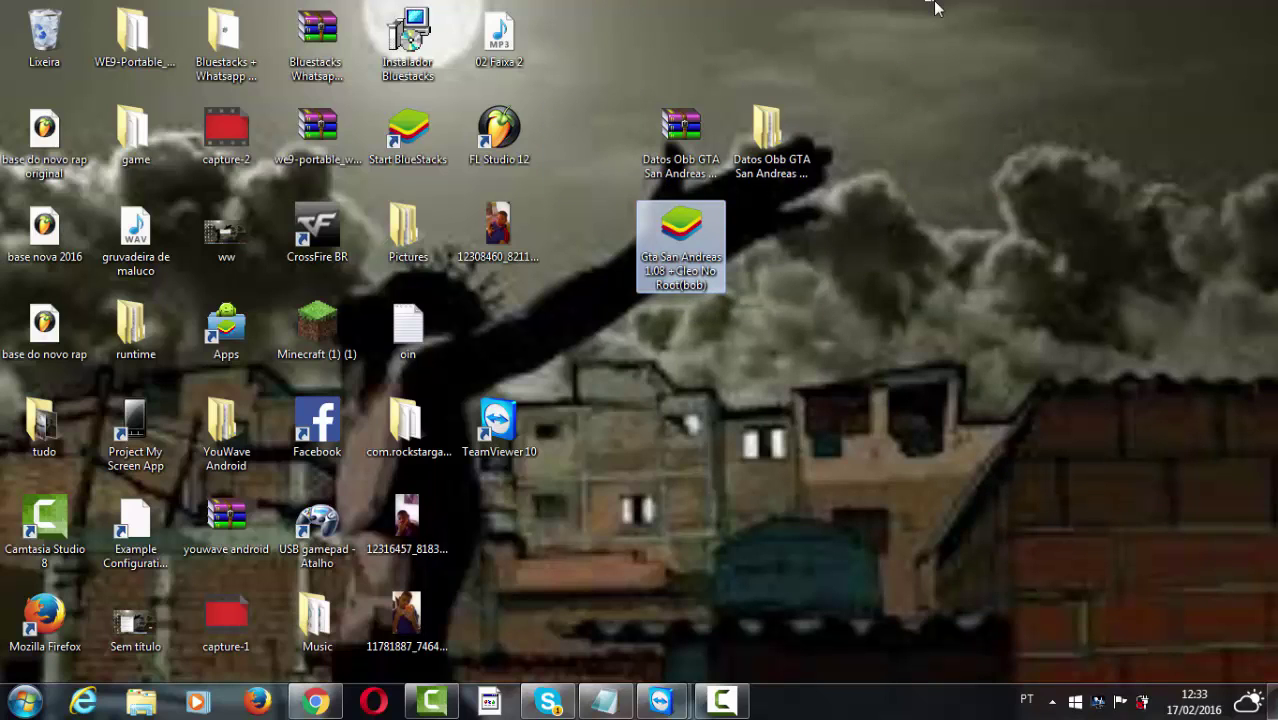
pyautogui.moveTo(934, 6); pyautogui.dragTo(619, 369)
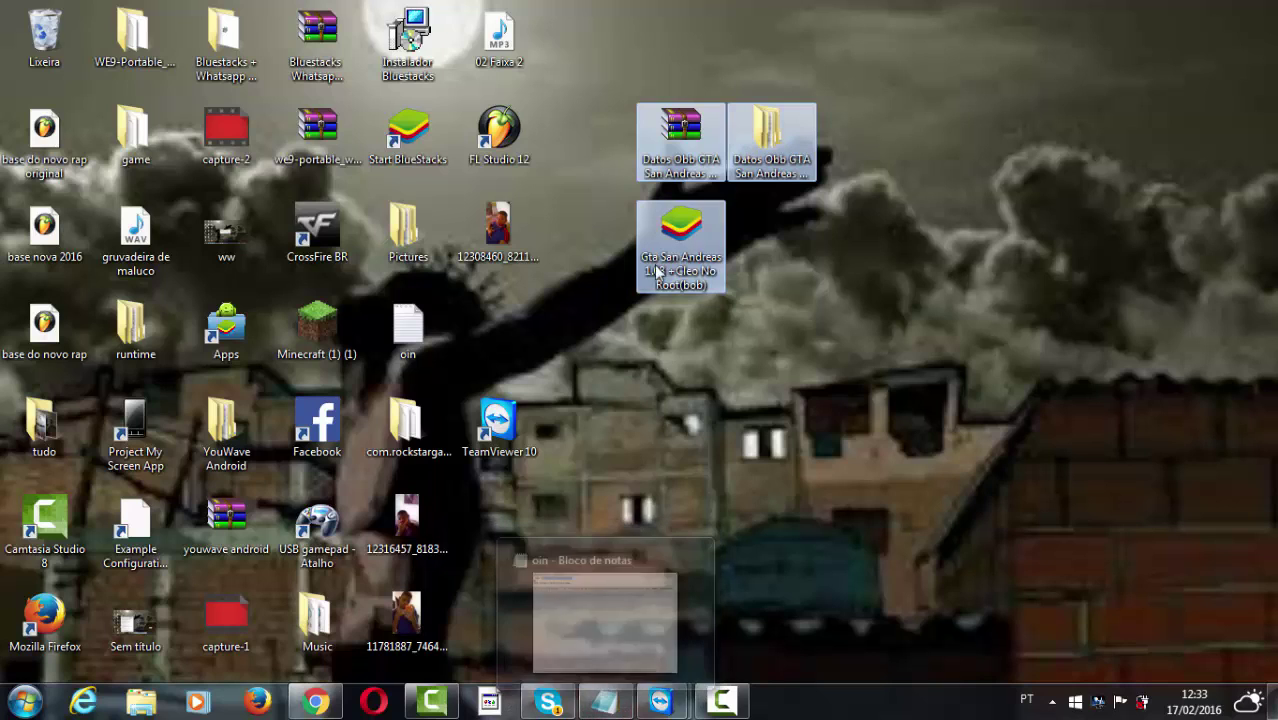
pyautogui.moveTo(715, 707)
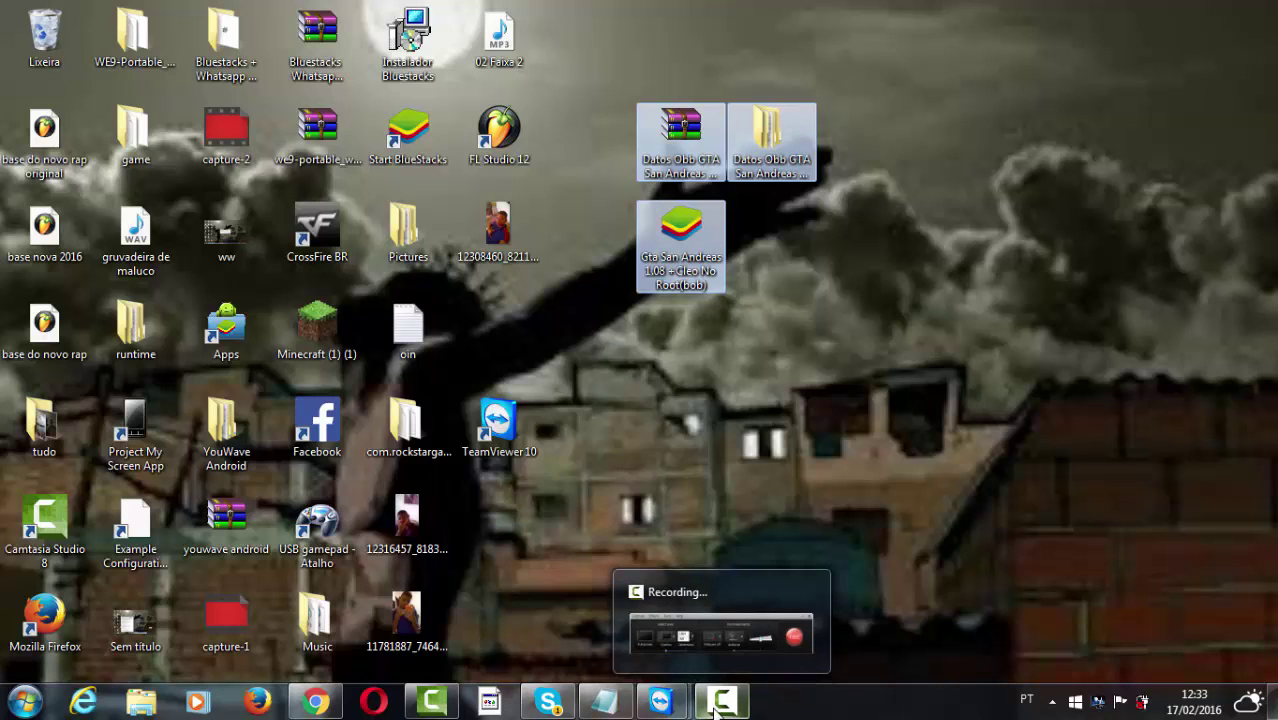
pyautogui.click(597, 707)
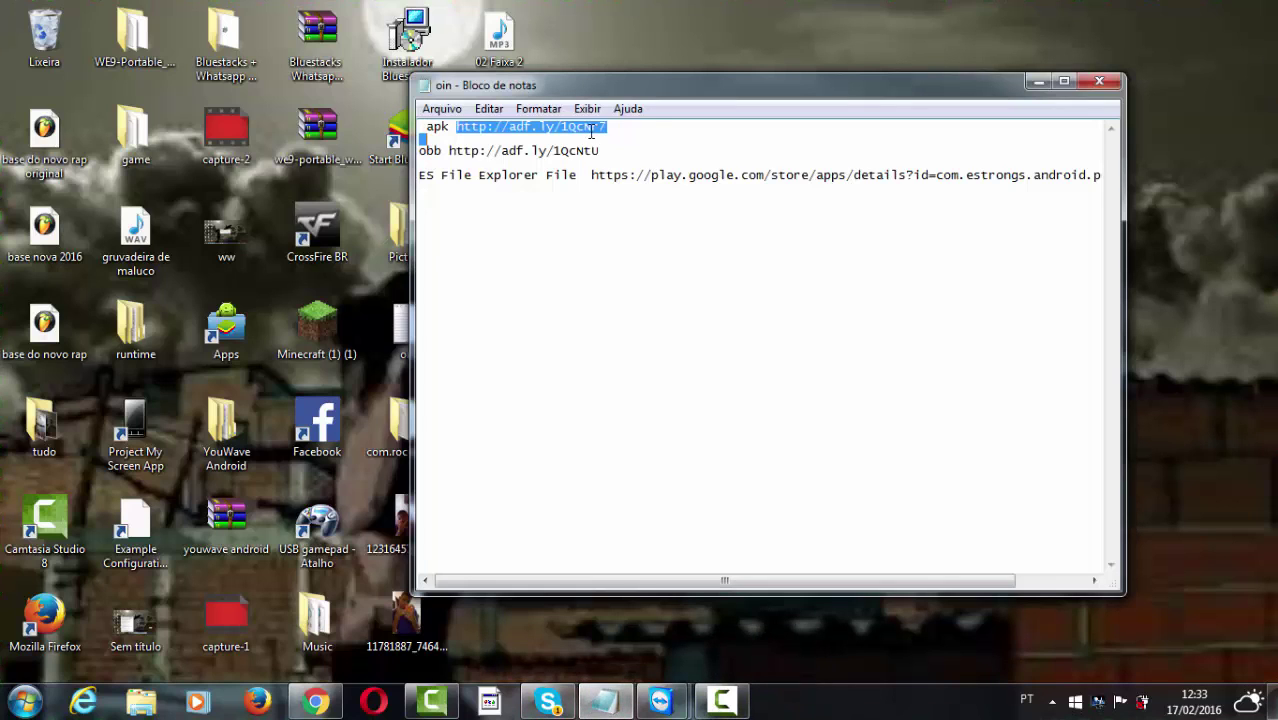
pyautogui.click(655, 127)
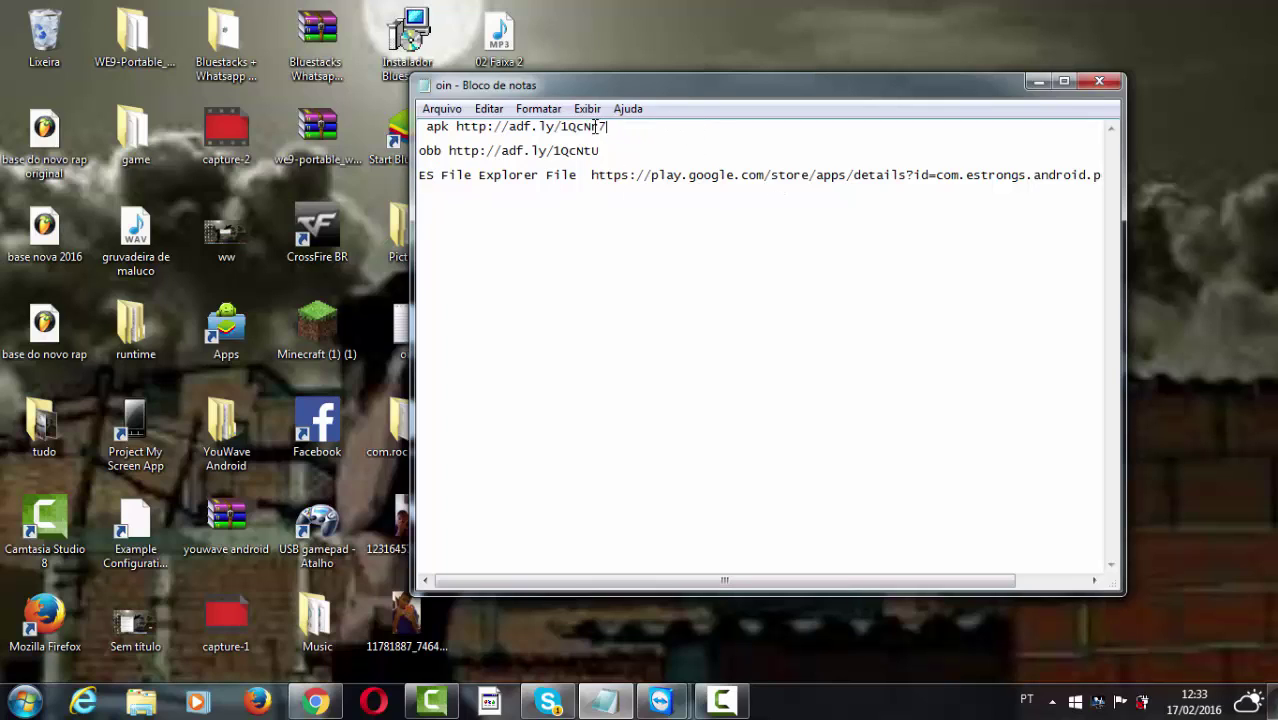
pyautogui.moveTo(619, 127); pyautogui.dragTo(421, 148)
pyautogui.moveTo(620, 133); pyautogui.dragTo(458, 127)
pyautogui.hotkey('ctrl', 'c')
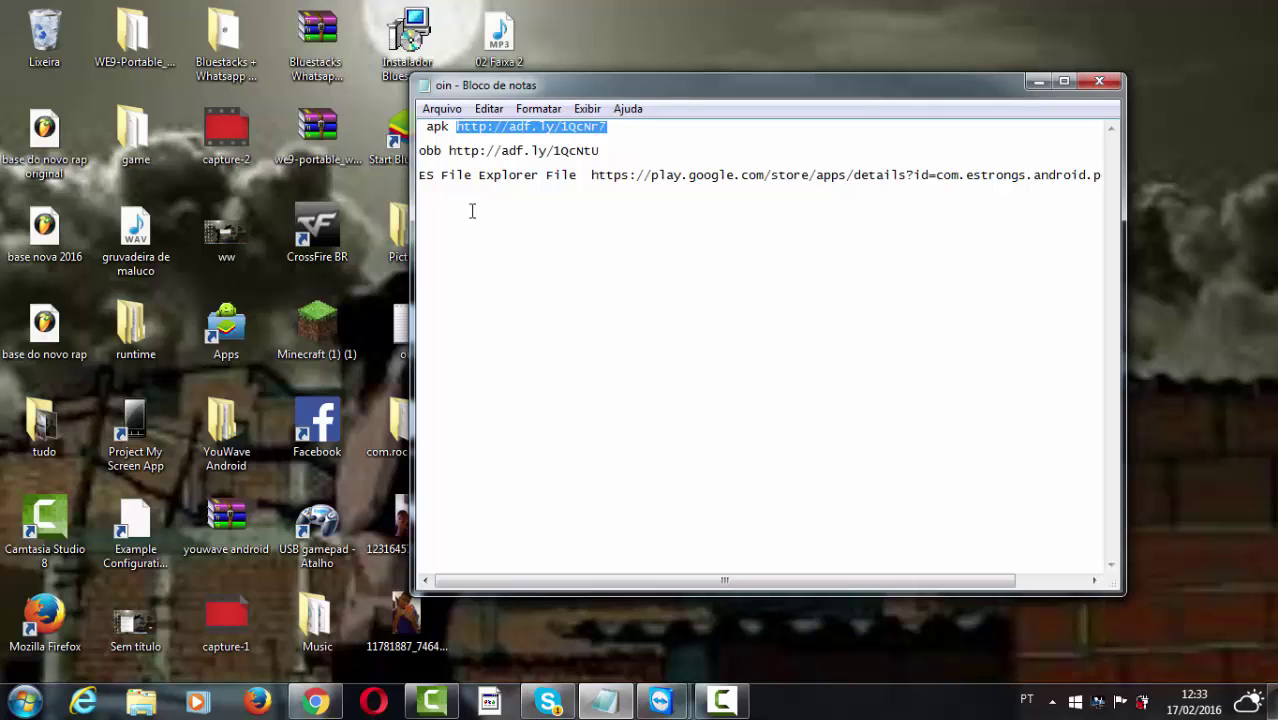
# - Switch to Chrome and load the copied apk link in place of the MEGA page, agreeing to leave that page
pyautogui.click(315, 700)
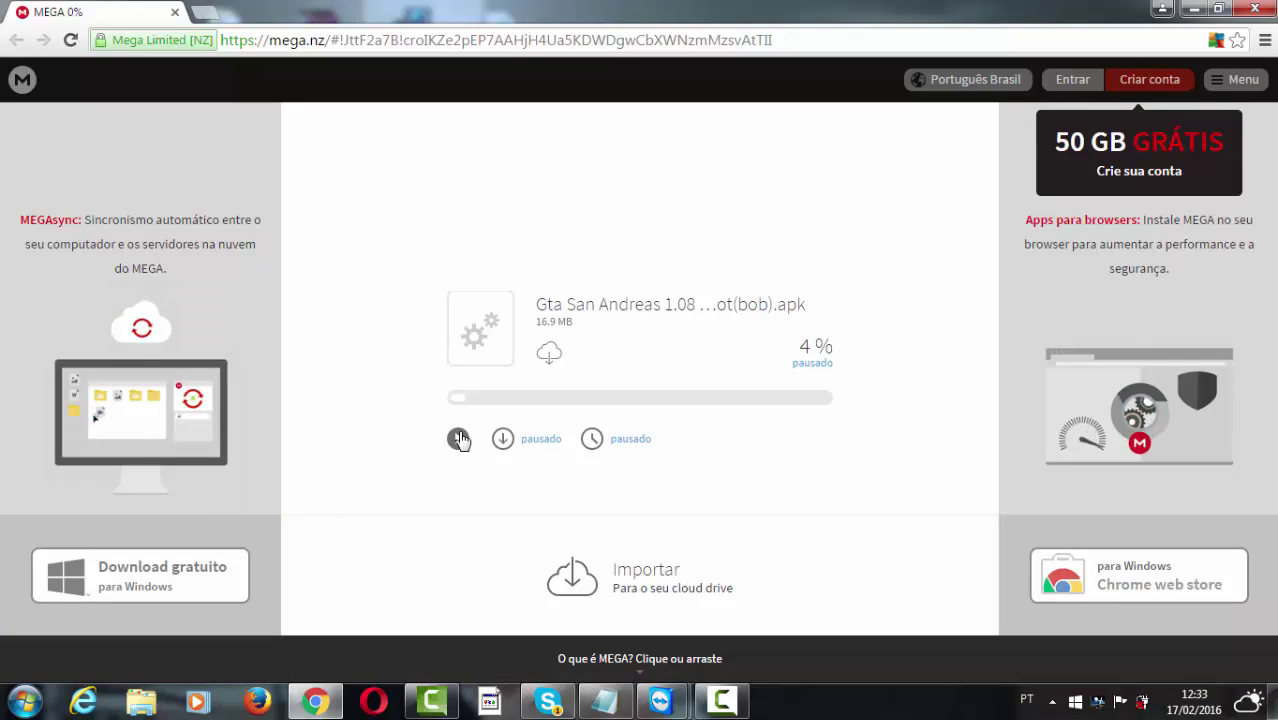
pyautogui.moveTo(785, 40); pyautogui.dragTo(3, 181)
pyautogui.press('BackSpace')
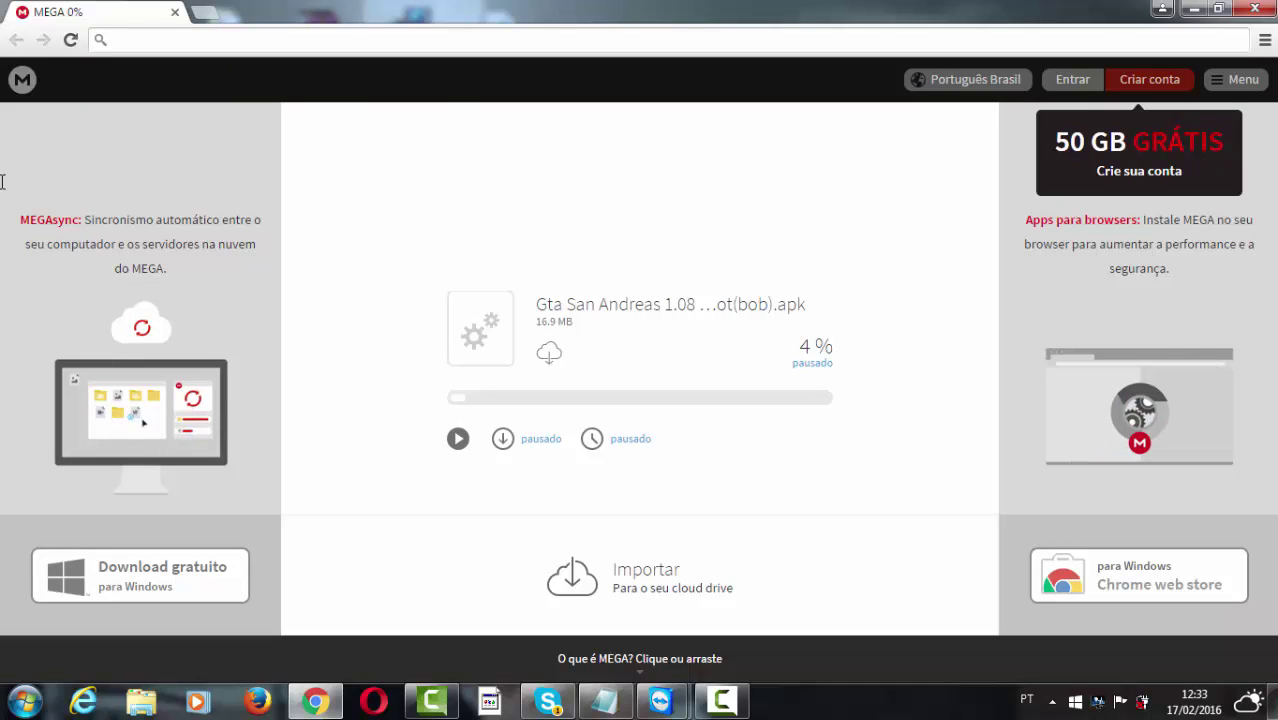
pyautogui.hotkey('ctrl', 'v')
pyautogui.press('Return')
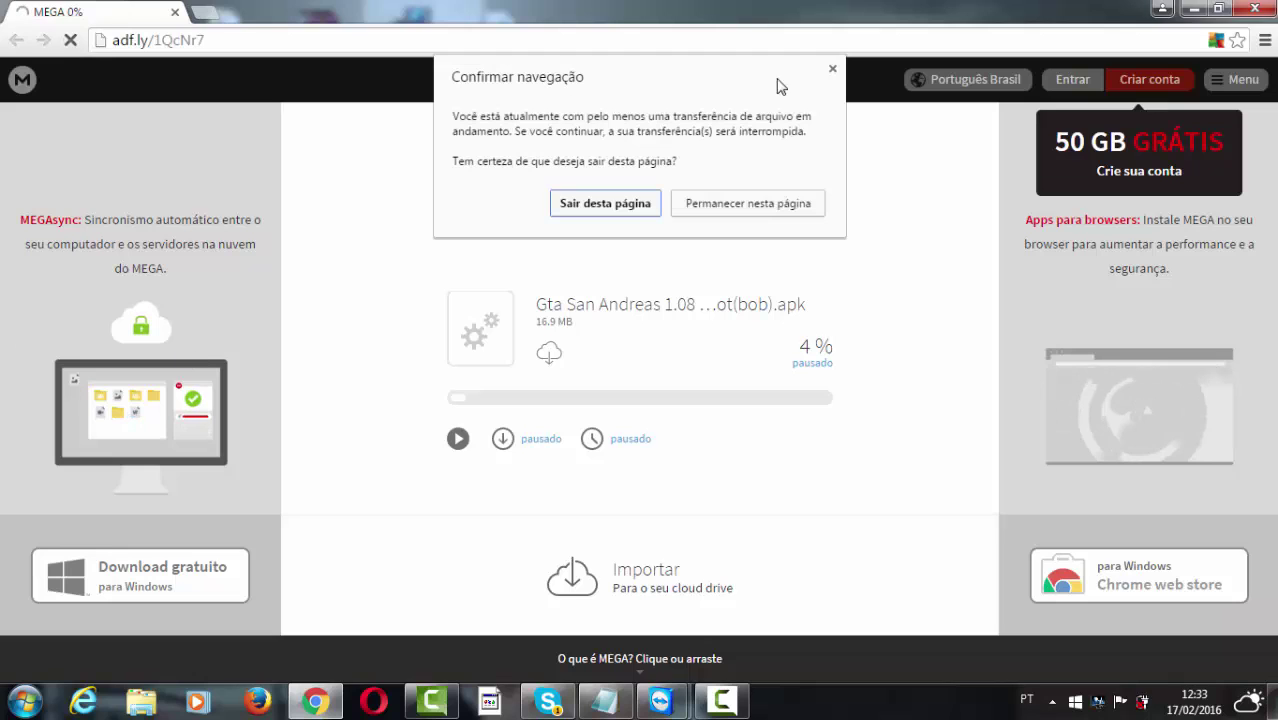
pyautogui.click(605, 204)
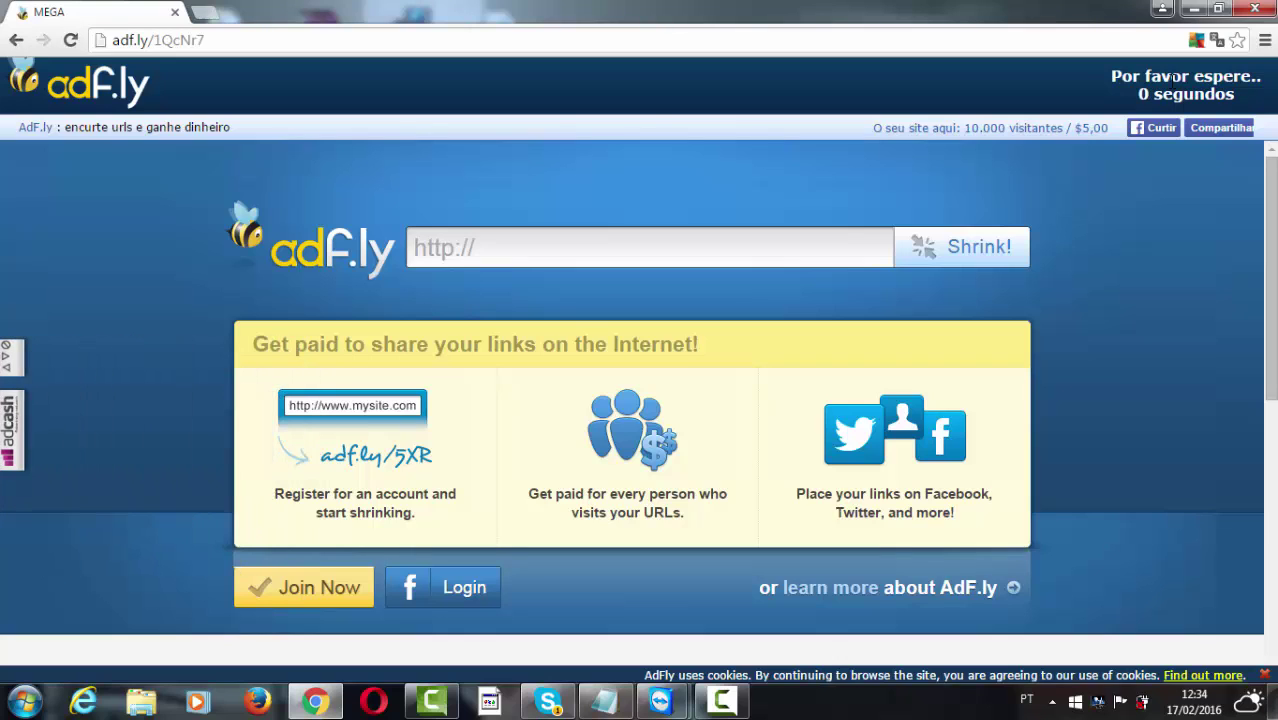
# - Skip the adf.ly ad and start downloading the Gta San Andreas 1.08 apk from MEGA through the browser
pyautogui.click(1170, 87)
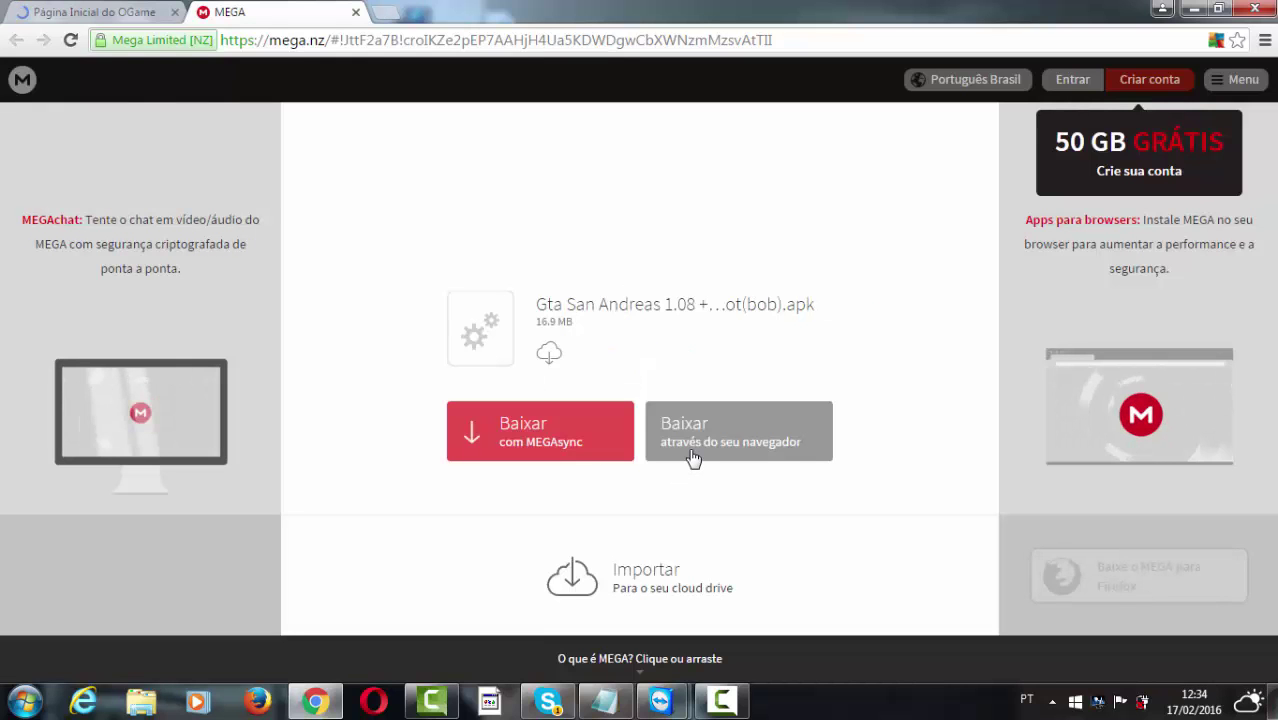
pyautogui.click(693, 458)
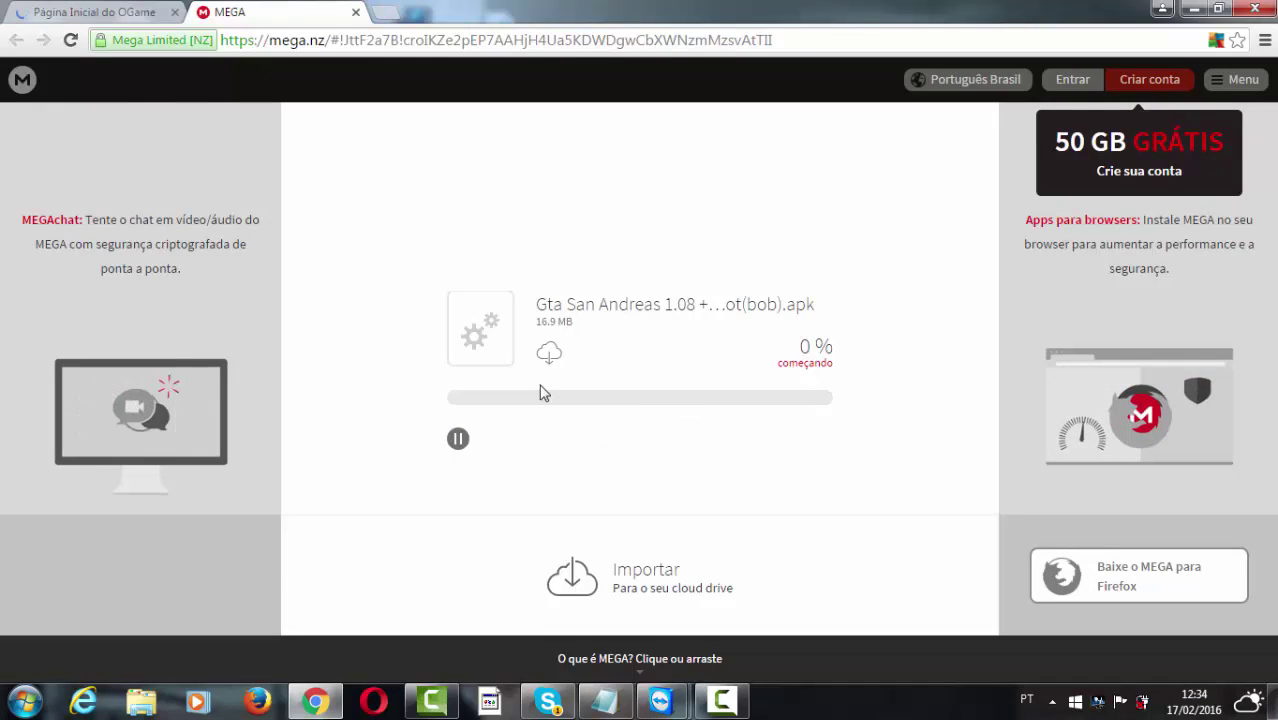
pyautogui.click(457, 441)
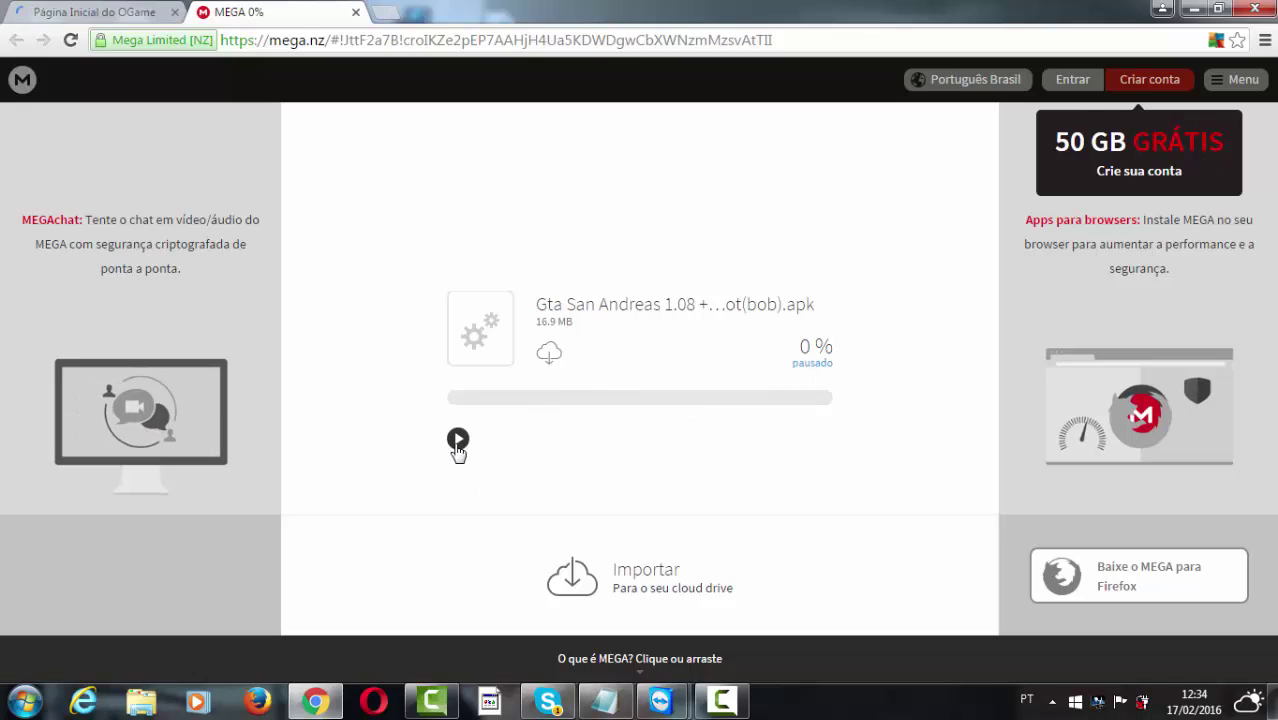
pyautogui.click(457, 441)
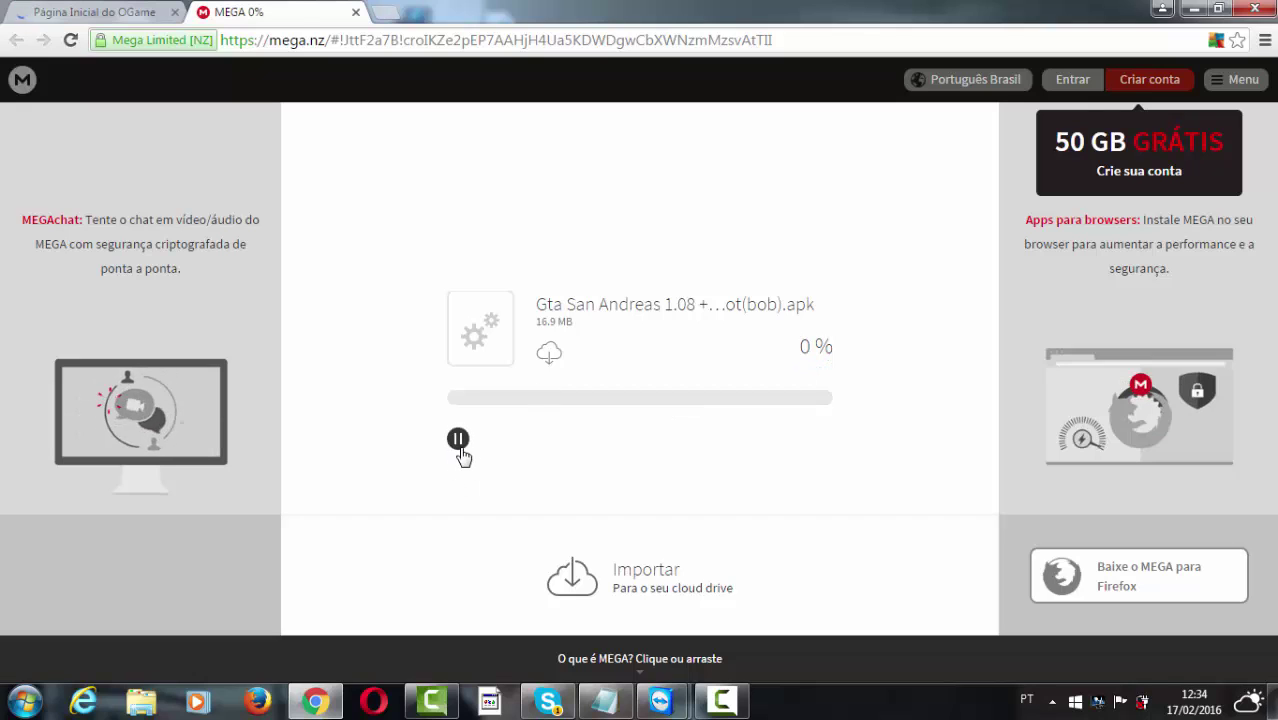
# - Pause the apk download and close the browser, agreeing to leave the page
pyautogui.click(459, 446)
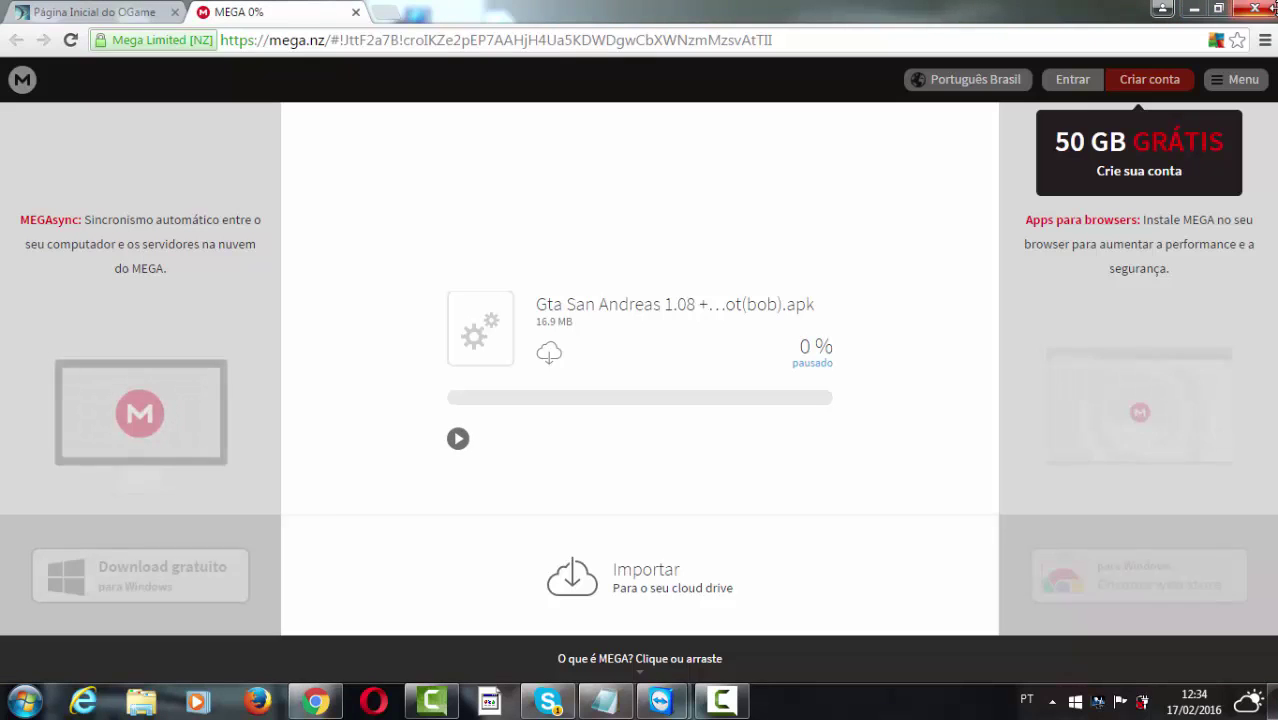
pyautogui.click(1268, 9)
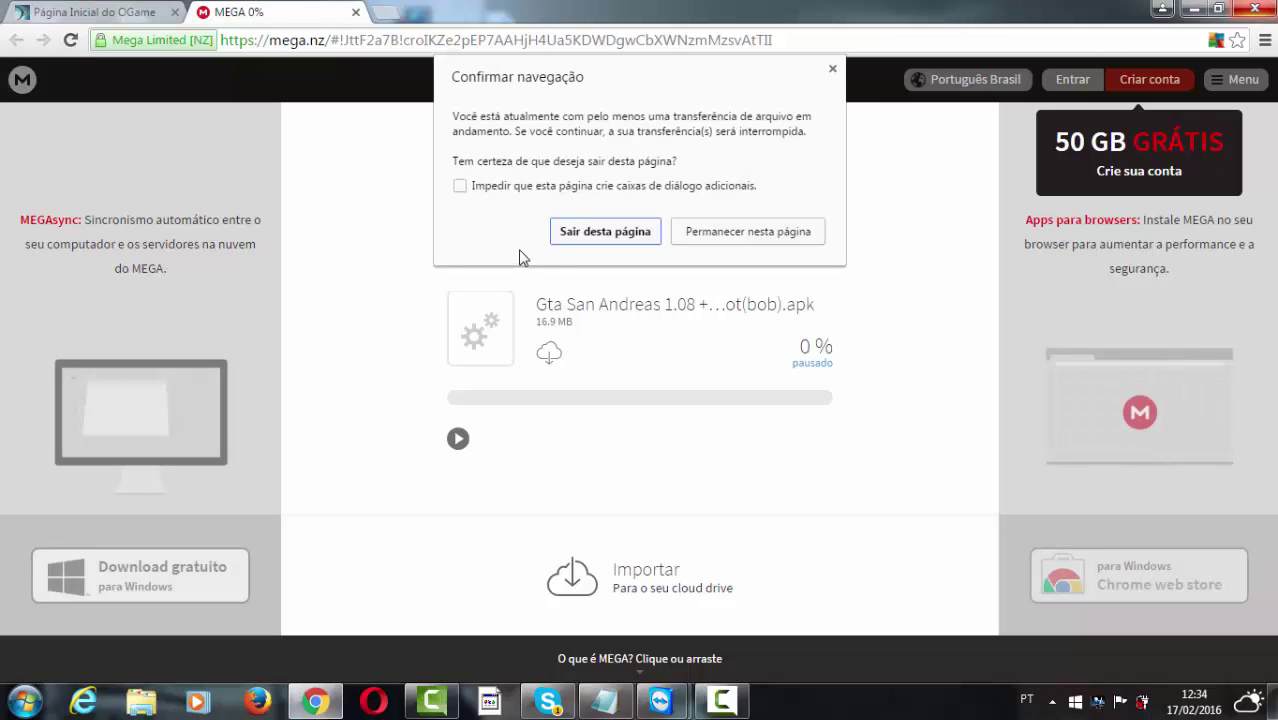
pyautogui.click(604, 231)
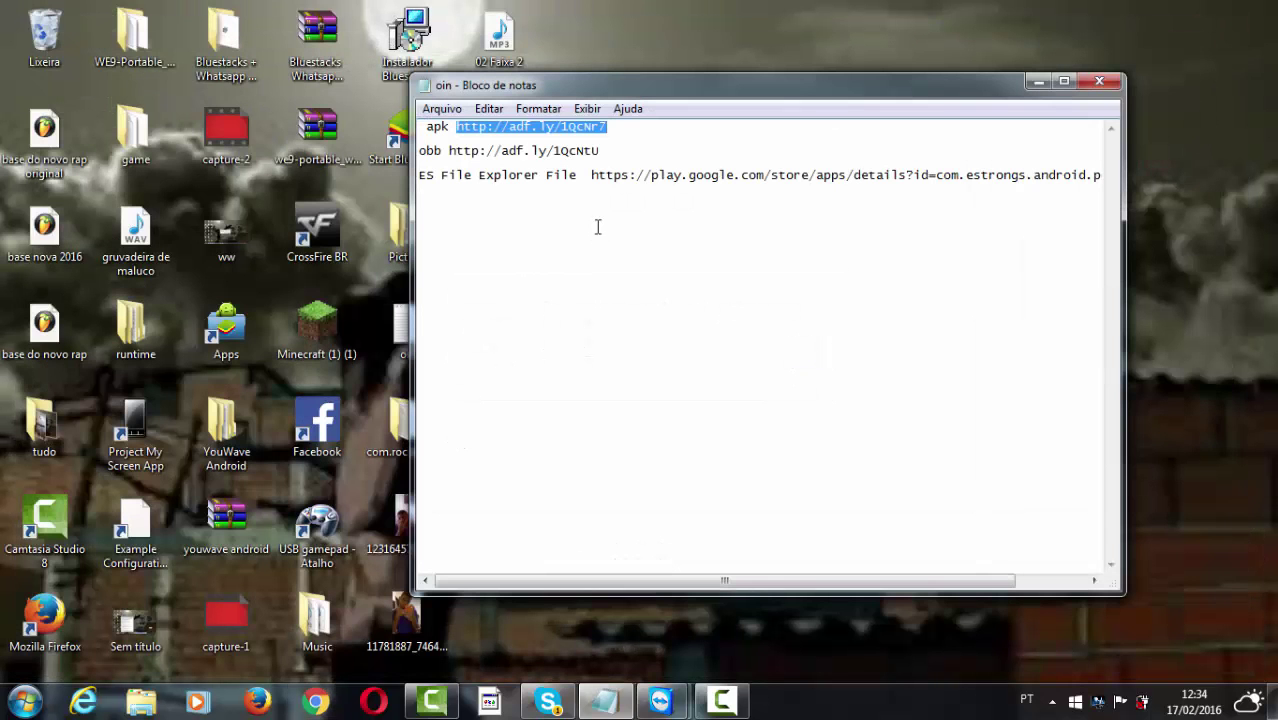
# - Review the obb and ES File Explorer links in the oin note, then minimize it
pyautogui.click(607, 151)
pyautogui.click(420, 172)
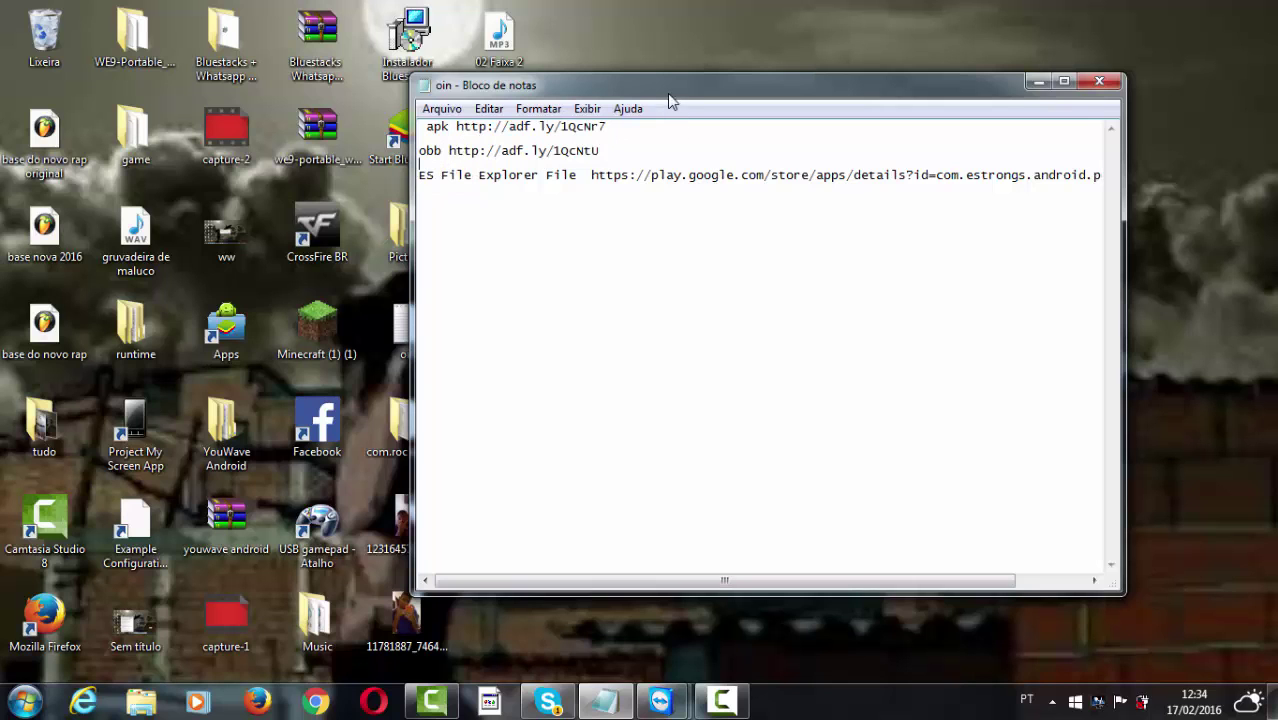
pyautogui.moveTo(670, 100); pyautogui.dragTo(527, 185)
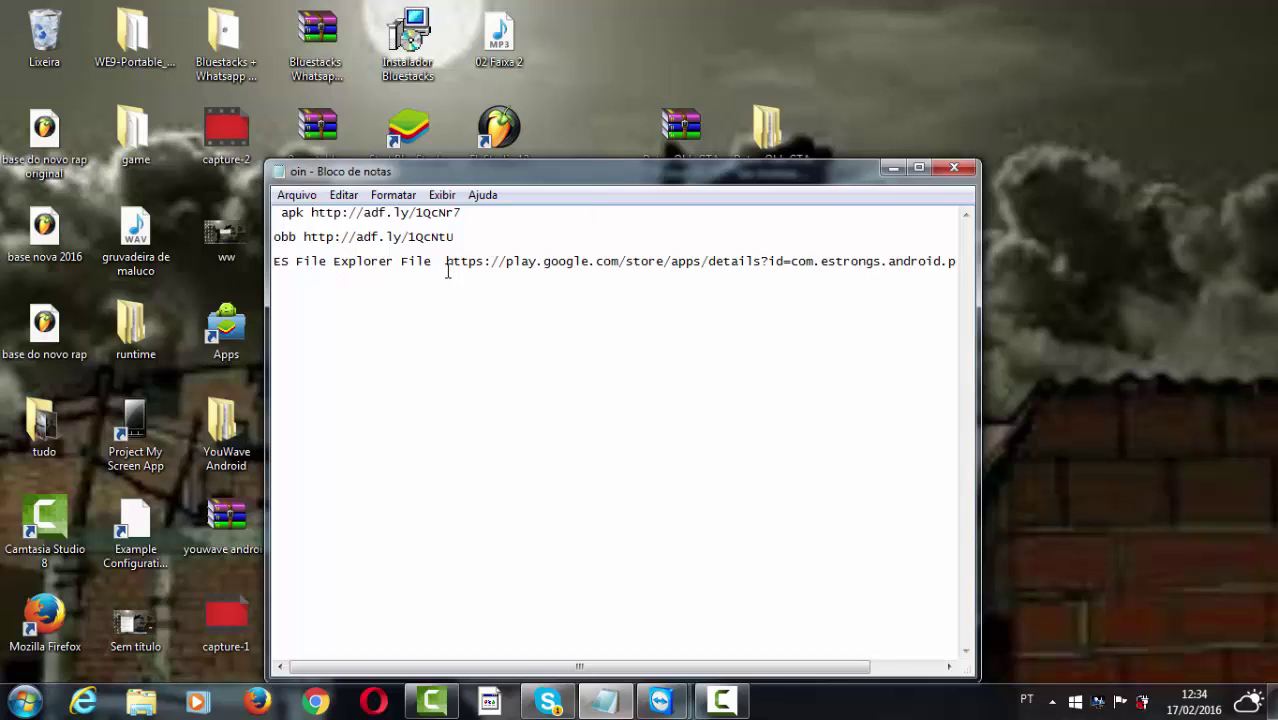
pyautogui.moveTo(500, 263); pyautogui.dragTo(496, 305)
pyautogui.click(455, 346)
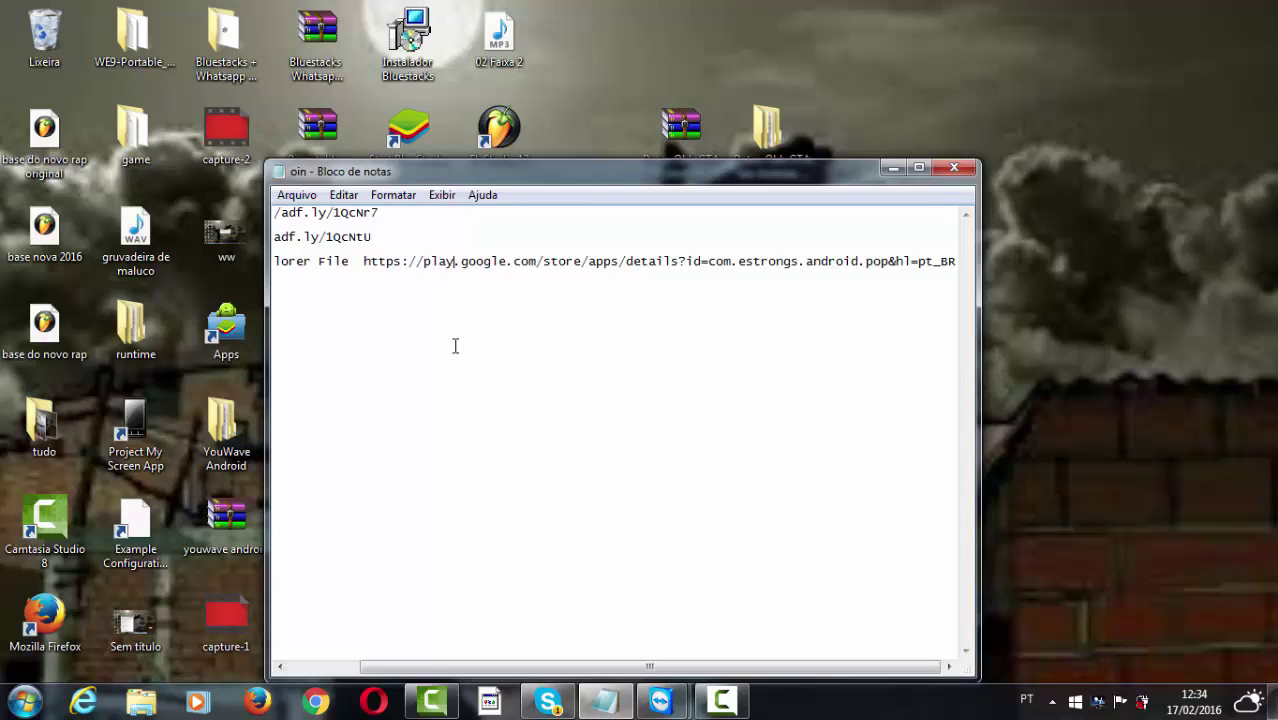
pyautogui.moveTo(490, 666); pyautogui.dragTo(419, 666)
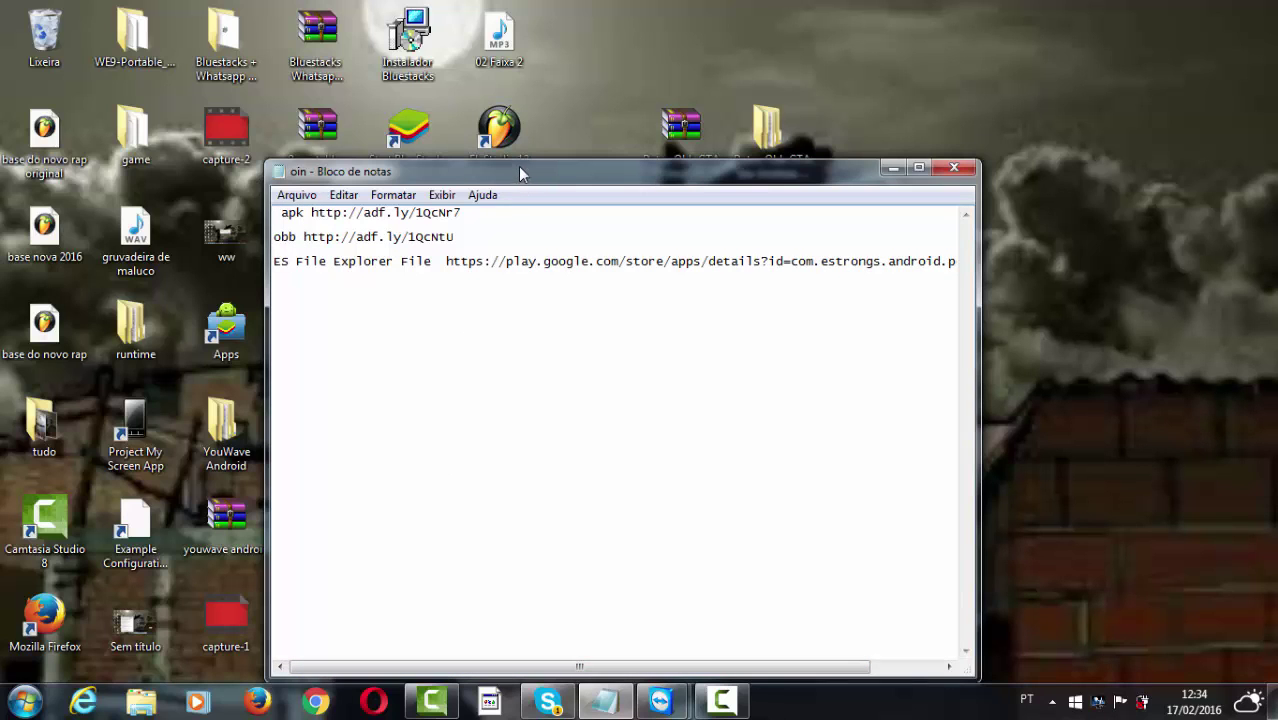
pyautogui.moveTo(518, 166); pyautogui.dragTo(505, 140)
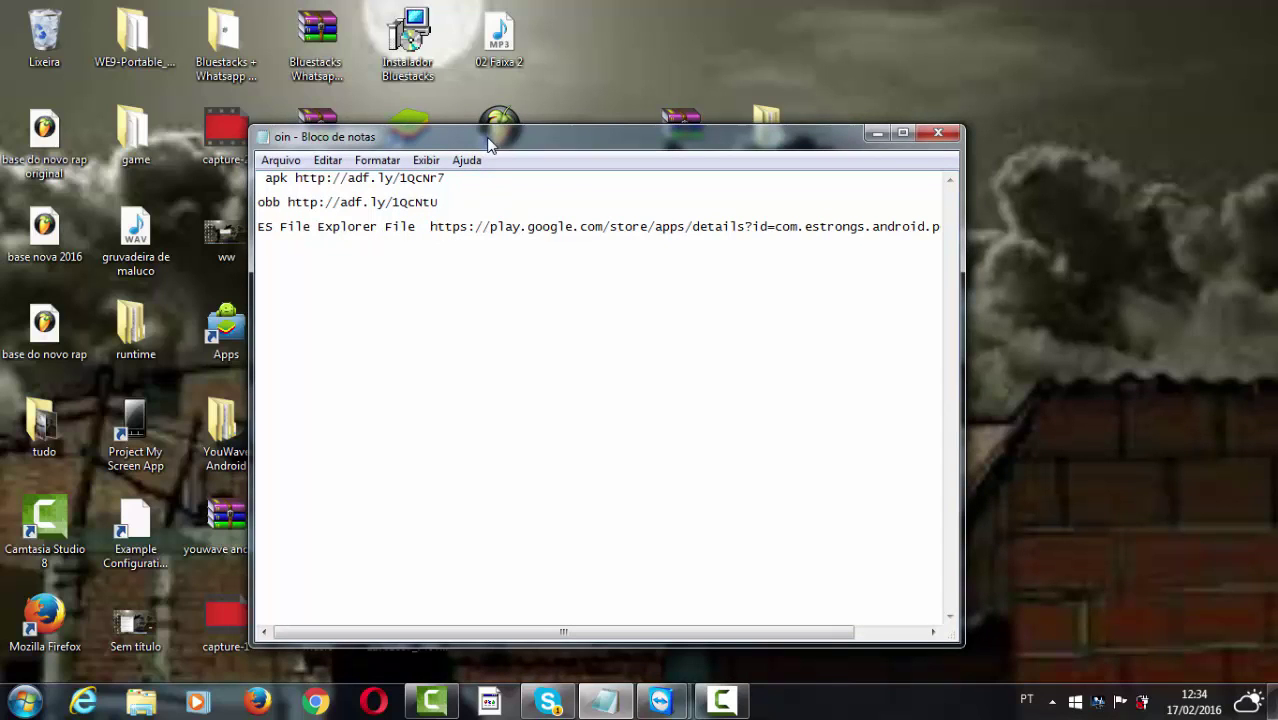
pyautogui.moveTo(490, 145); pyautogui.dragTo(501, 153)
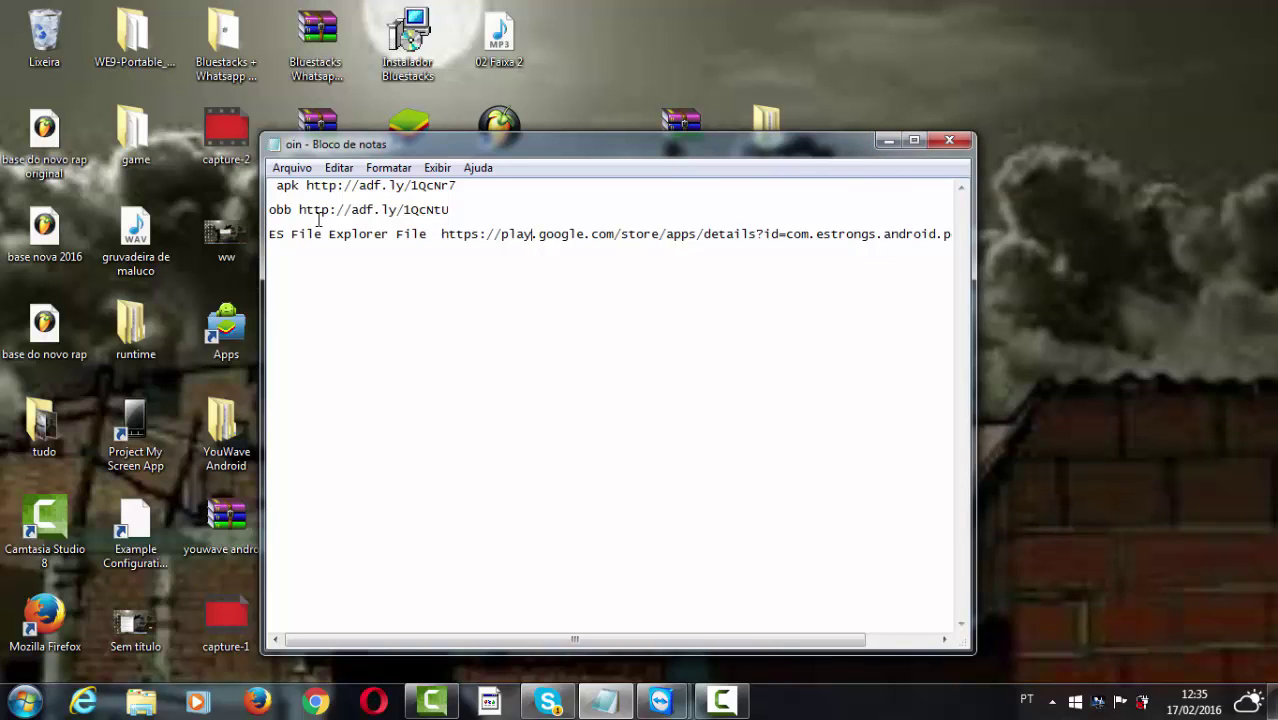
pyautogui.click(888, 143)
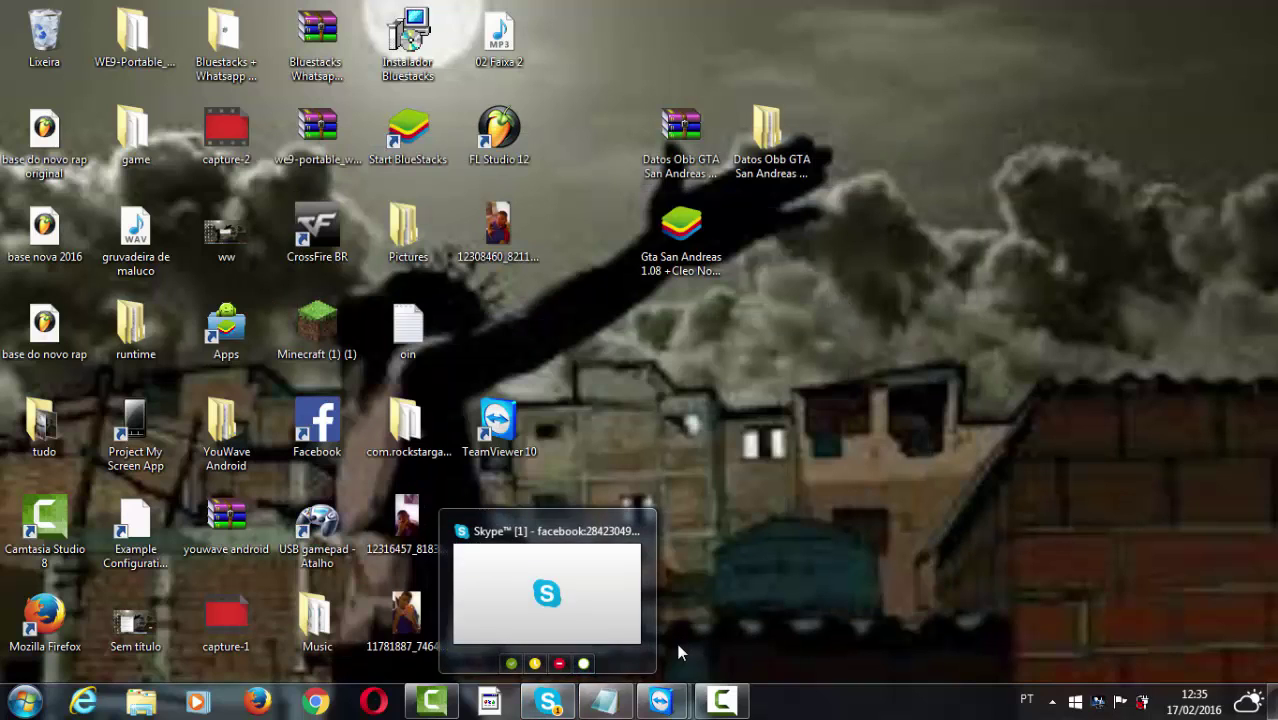
pyautogui.click(829, 316)
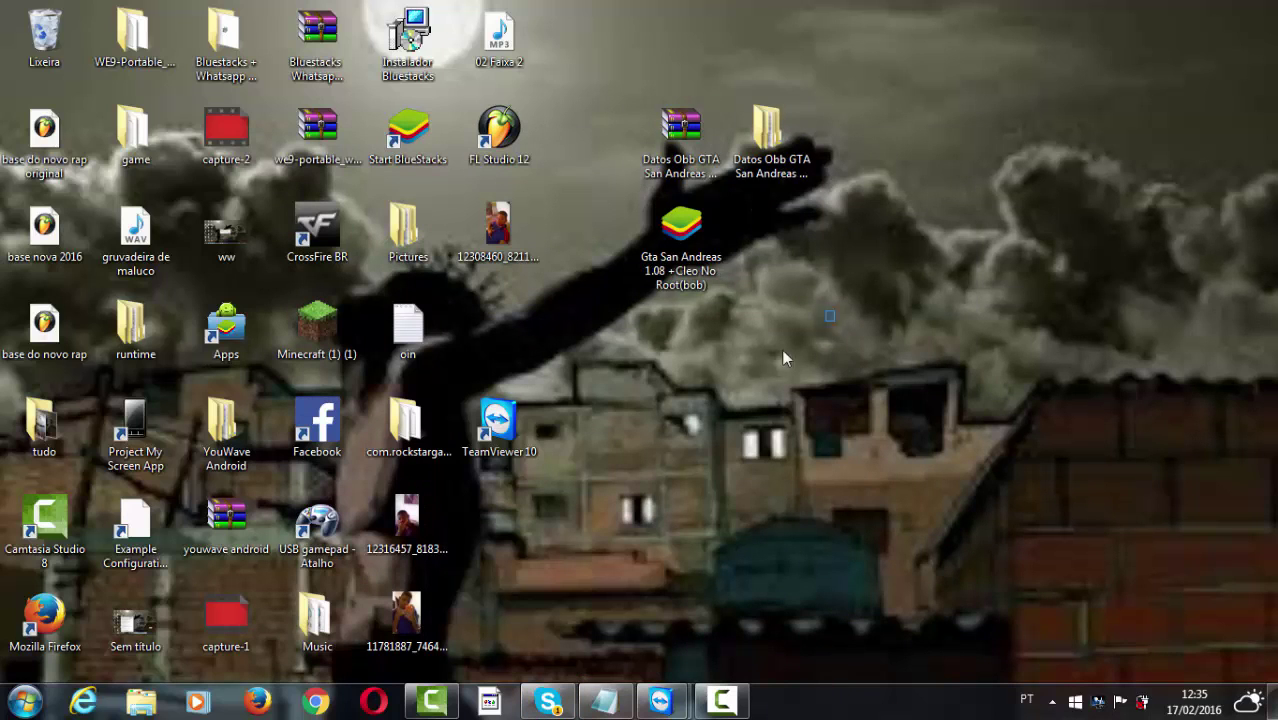
pyautogui.rightClick(681, 133)
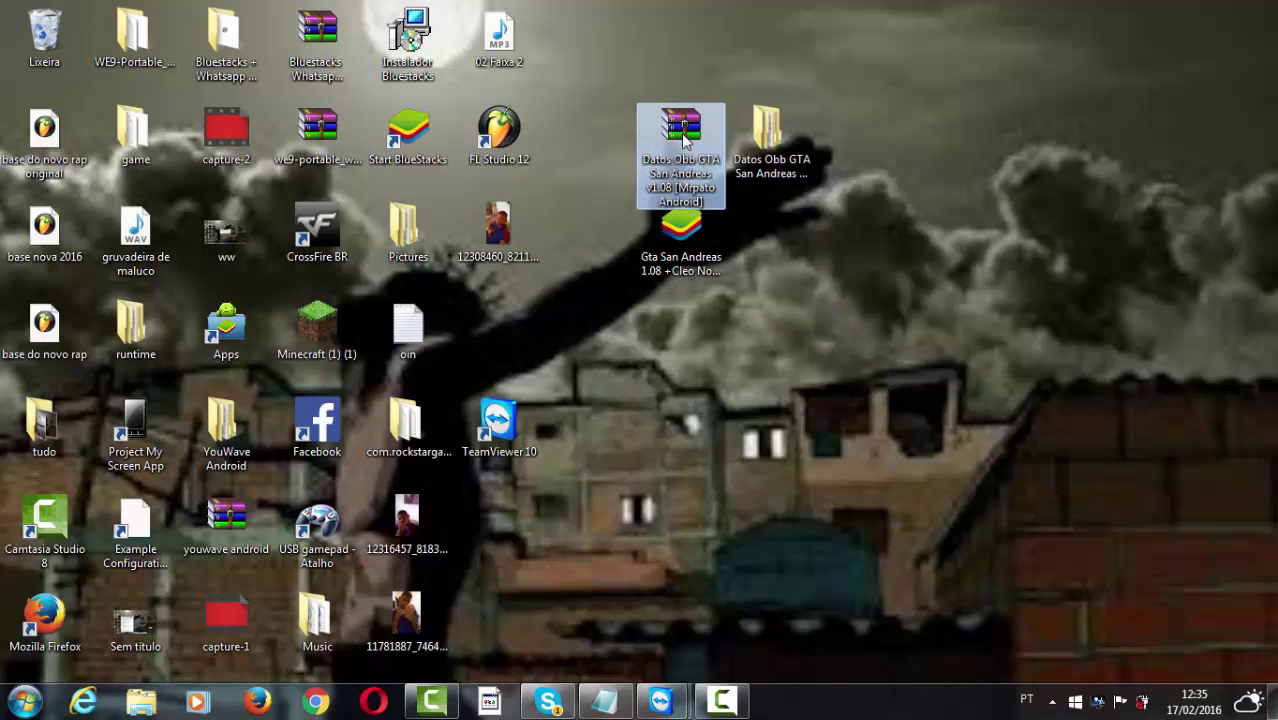
pyautogui.click(623, 303)
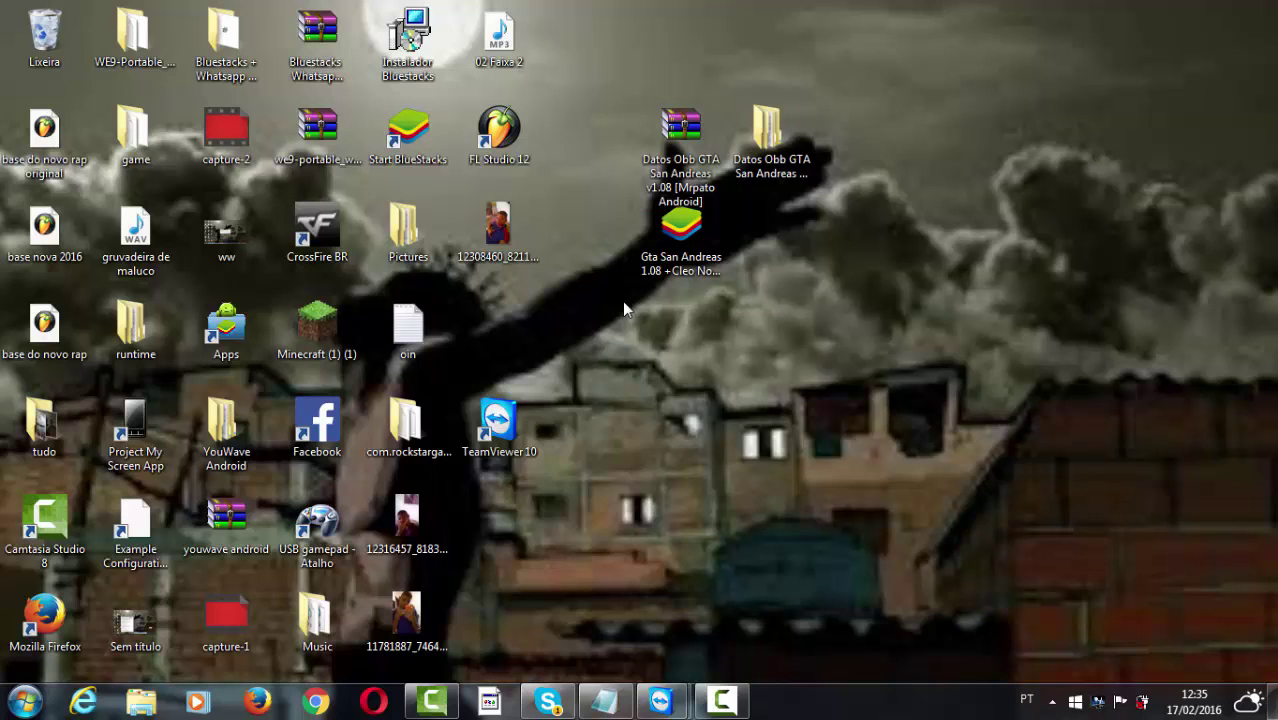
pyautogui.moveTo(572, 8); pyautogui.dragTo(985, 395)
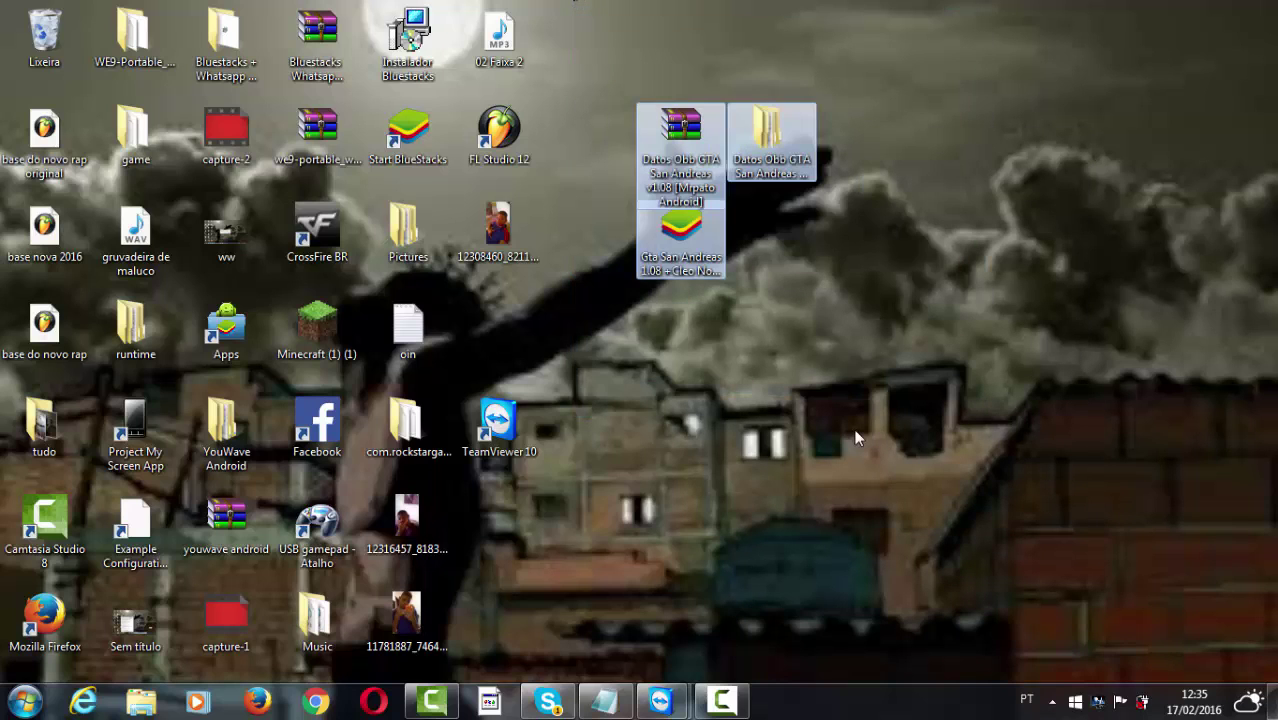
# - Try to extract the Datos Obb GTA San Andreas v1.08 archive into a folder of the same name, cancelling at the file replacement
pyautogui.click(667, 207)
pyautogui.click(667, 178)
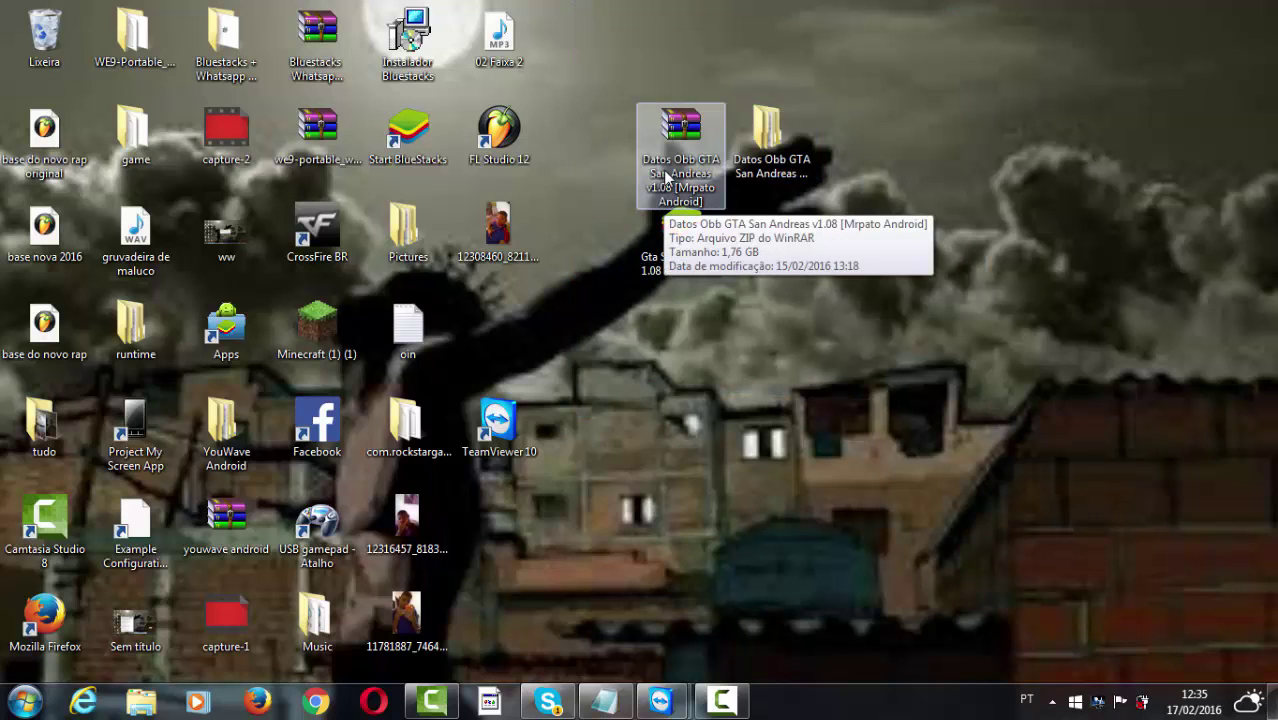
pyautogui.rightClick(665, 175)
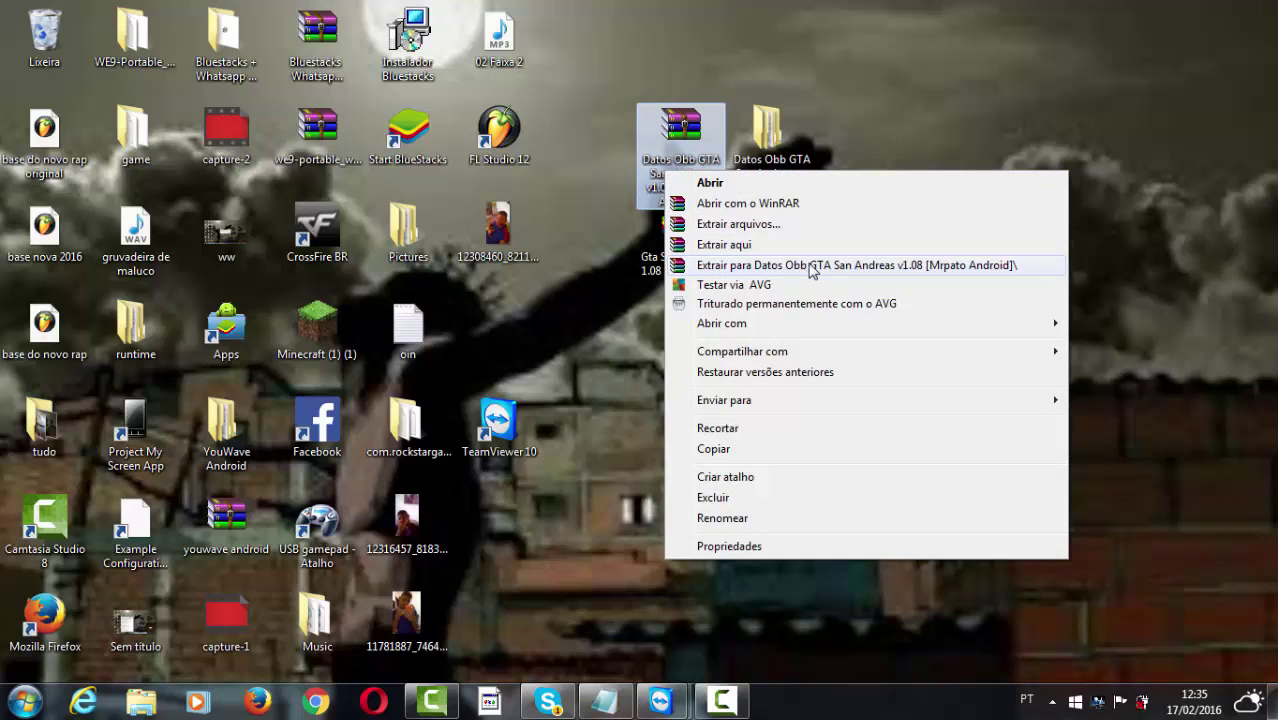
pyautogui.click(723, 265)
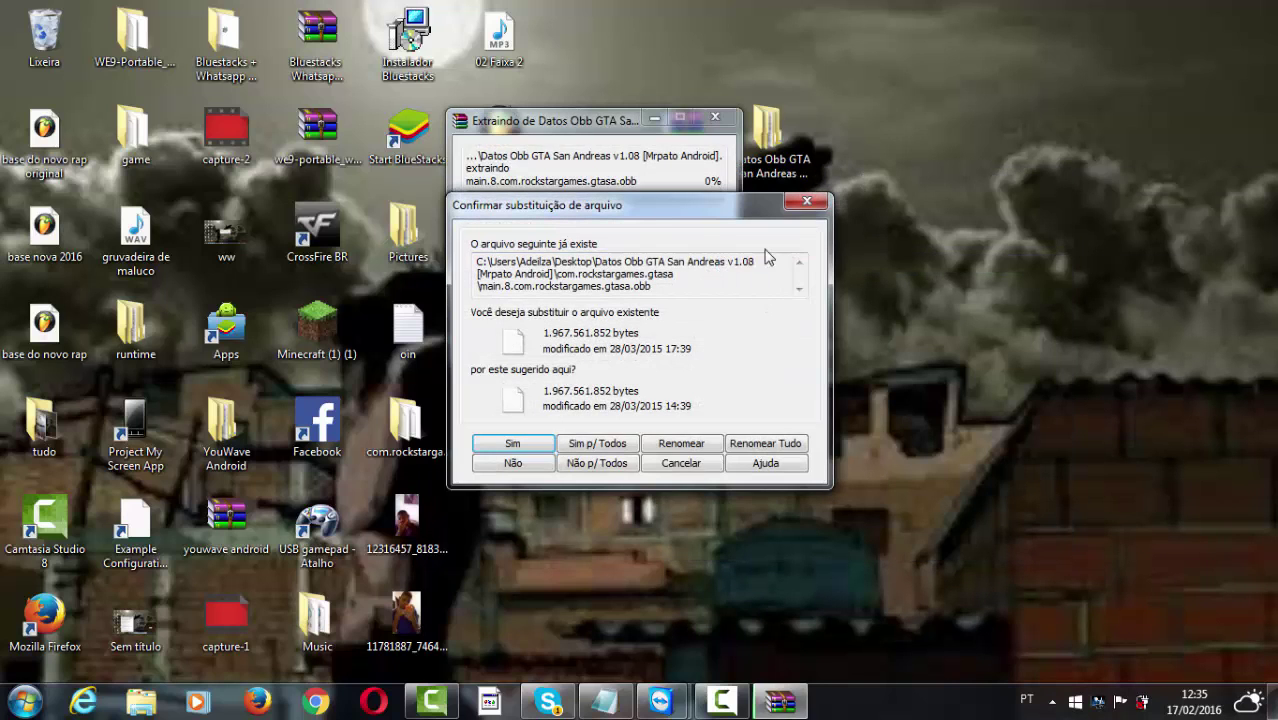
pyautogui.click(806, 201)
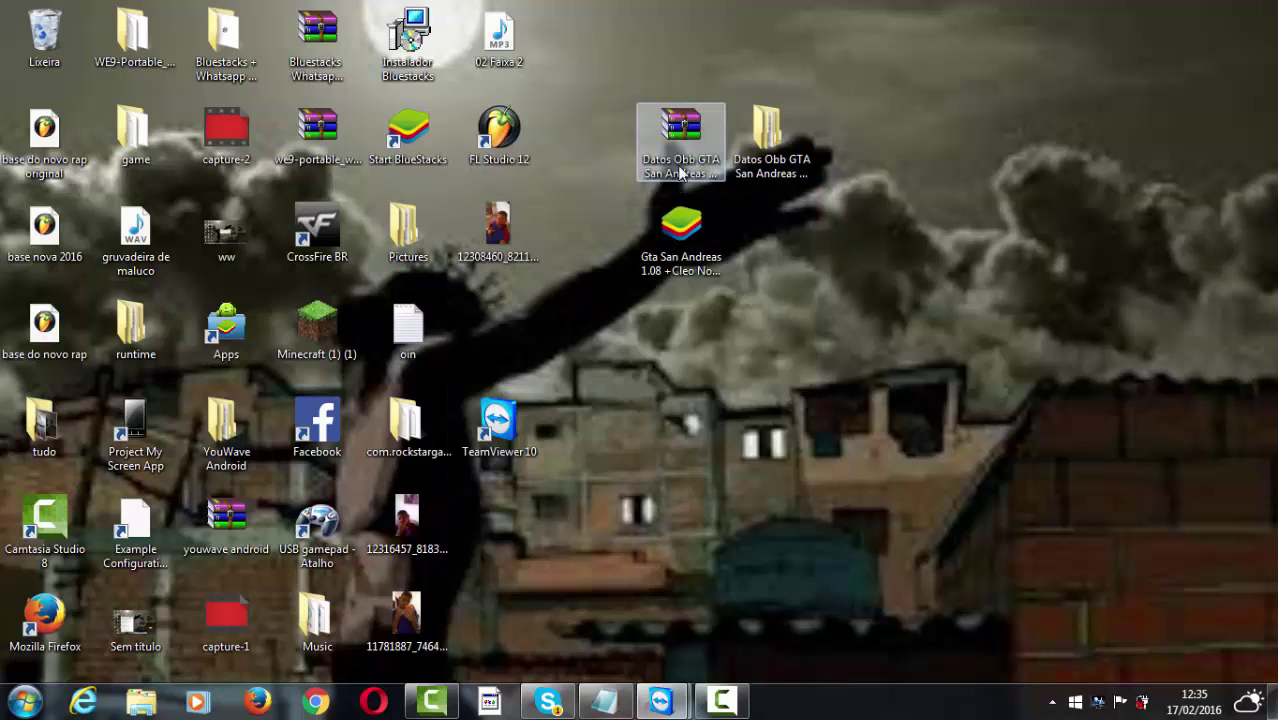
# - Inspect the com.rockstargames.gtasa folder inside the extracted Datos Obb GTA San Andreas folder, return to its parent and minimize the window
pyautogui.doubleClick(783, 168)
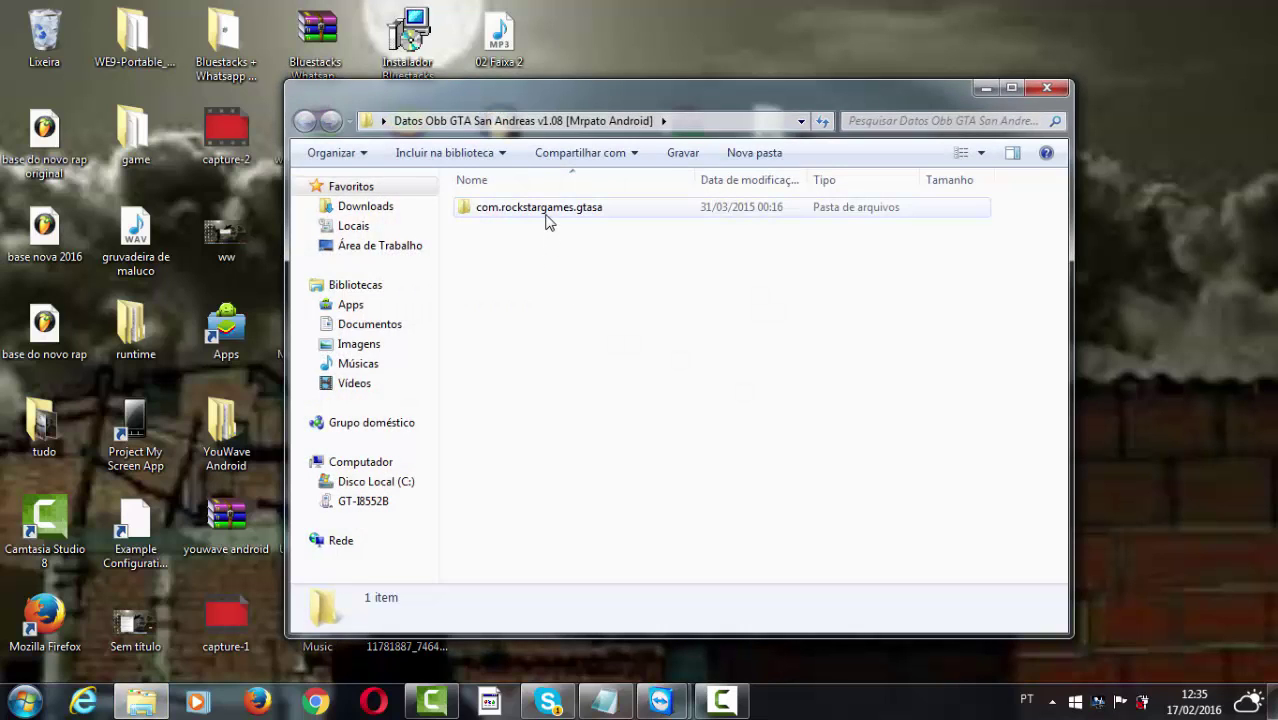
pyautogui.doubleClick(546, 218)
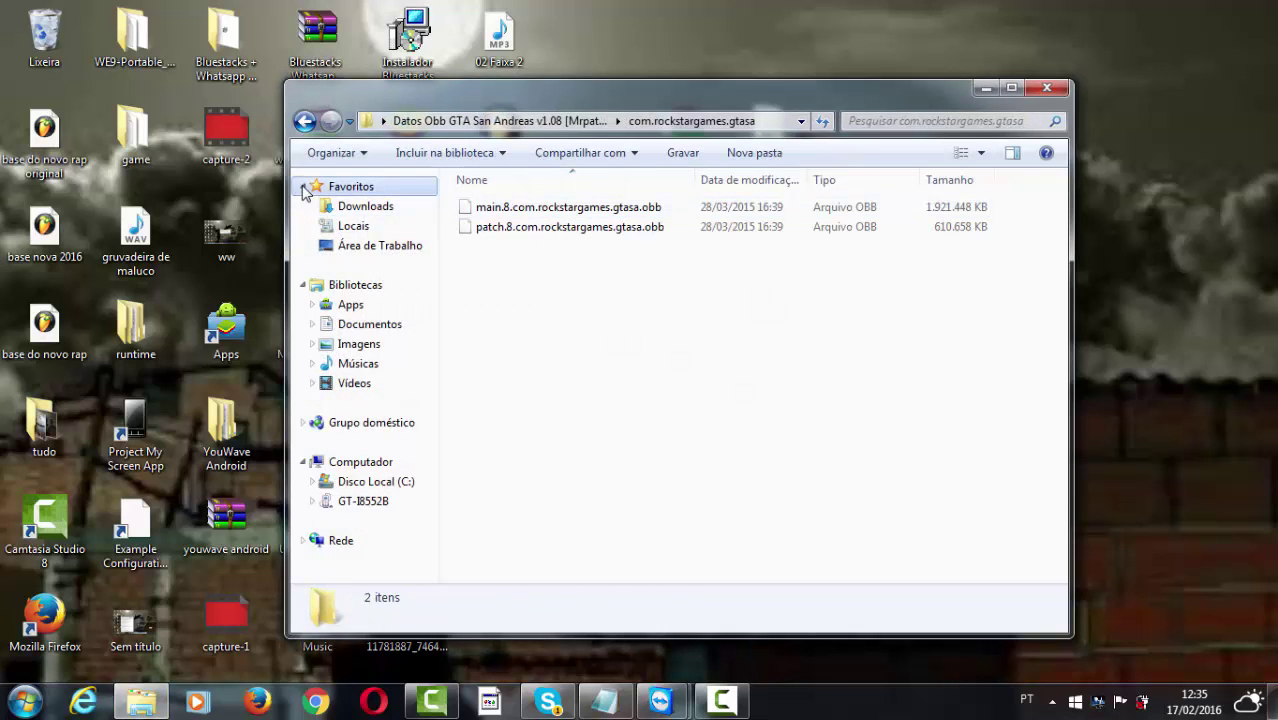
pyautogui.click(305, 121)
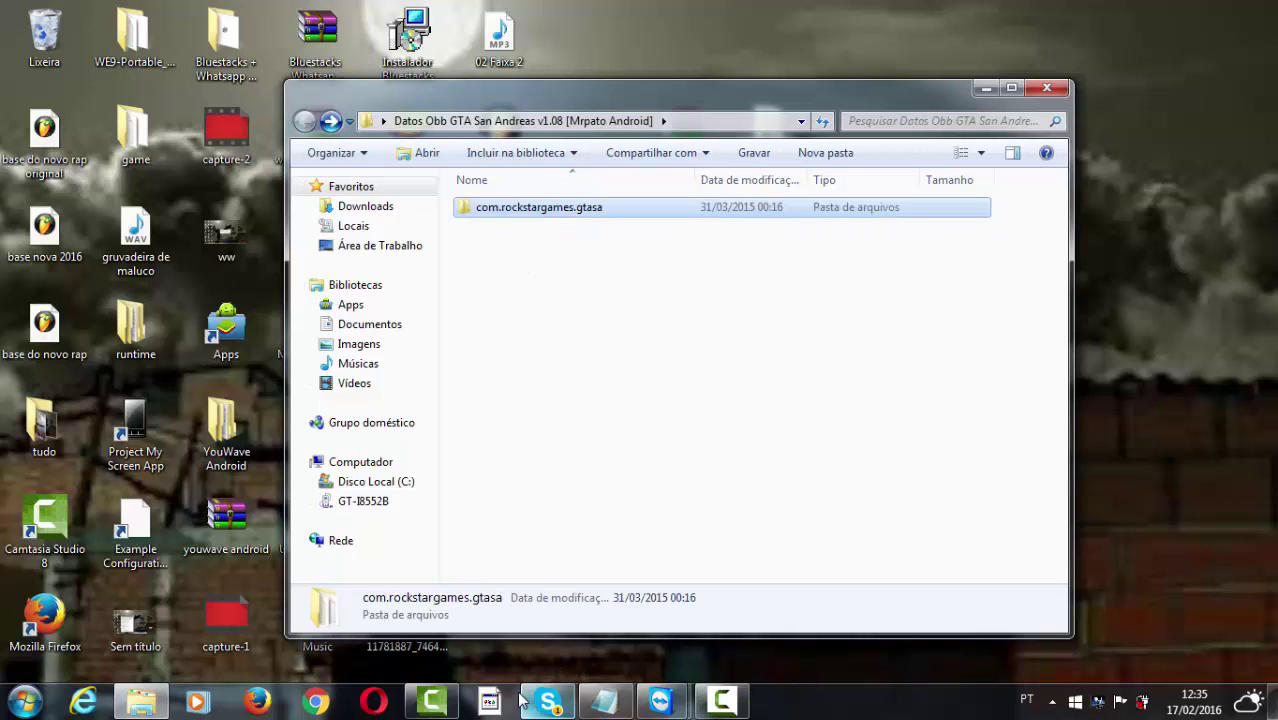
pyautogui.click(140, 700)
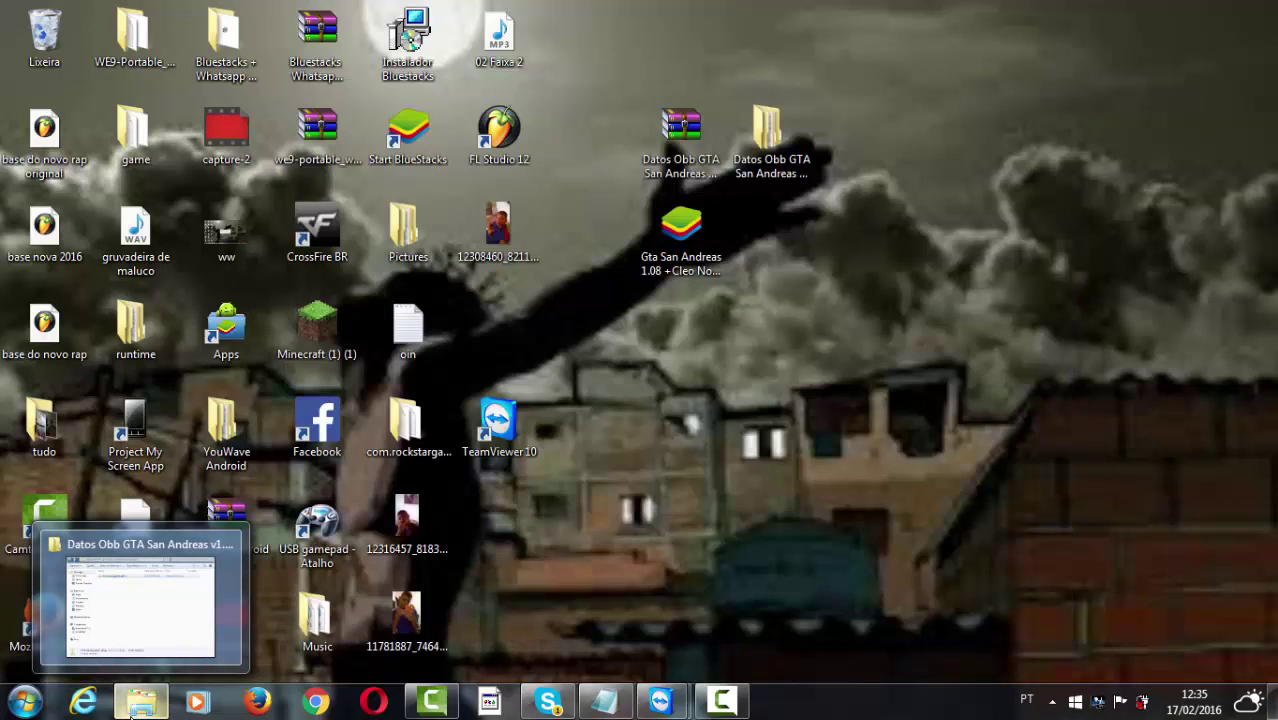
# - Look inside the Phone storage of the connected GT-I8552B device, then return to its list of storages
pyautogui.click(226, 614)
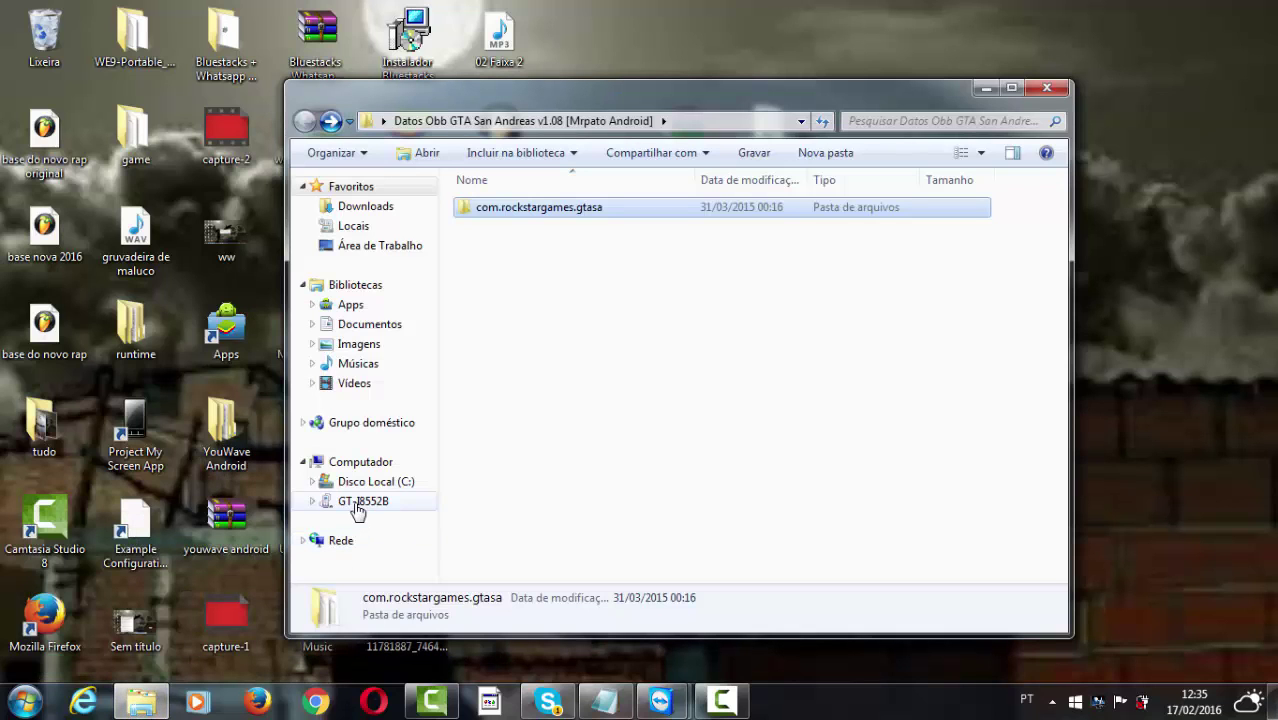
pyautogui.click(357, 503)
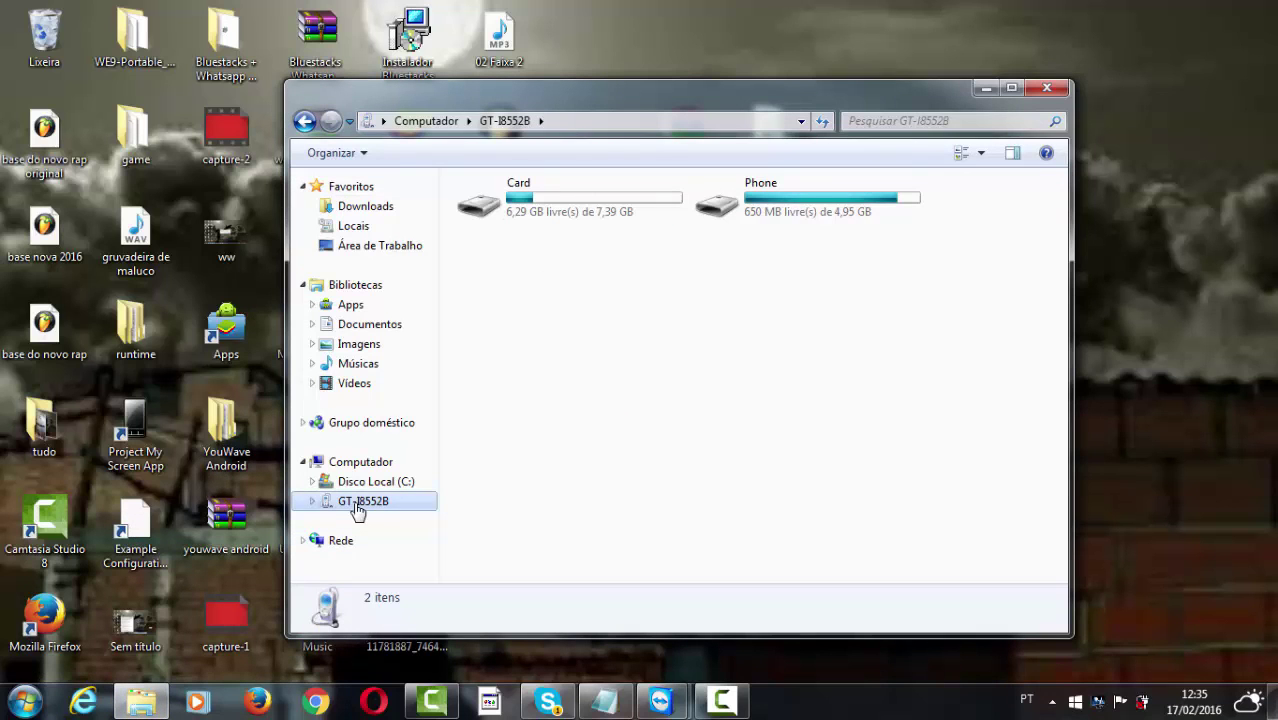
pyautogui.doubleClick(800, 200)
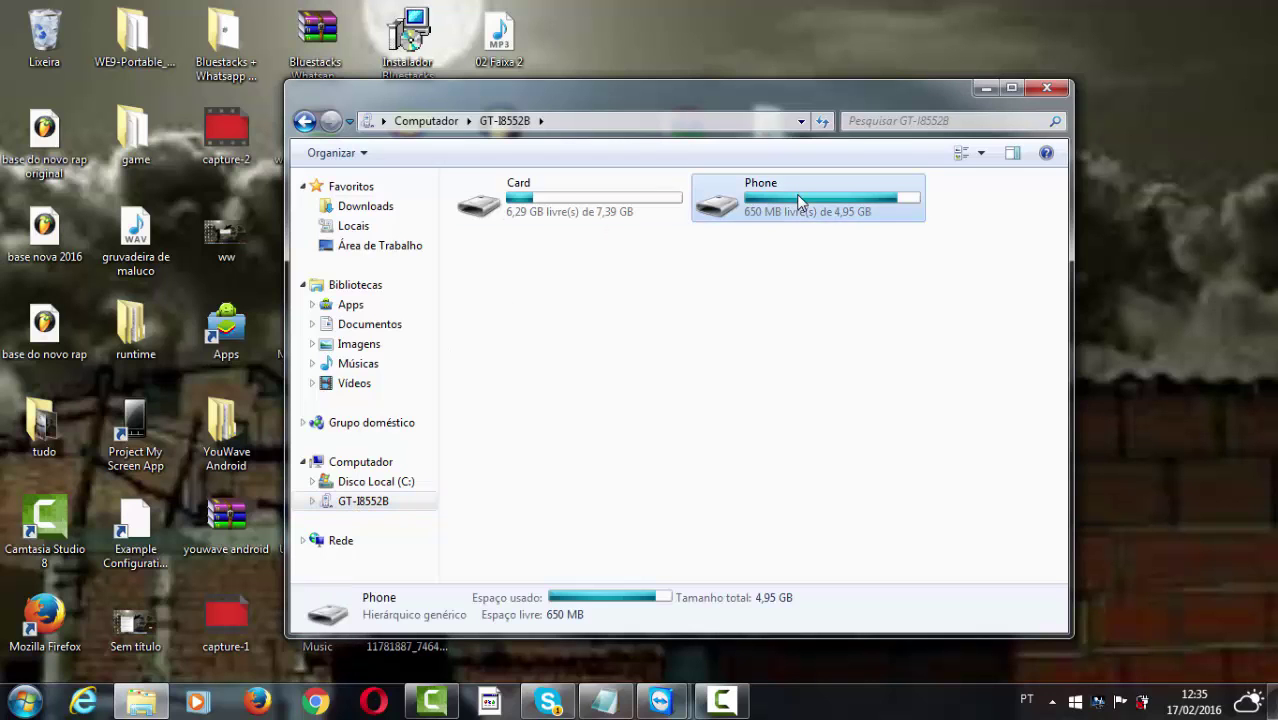
pyautogui.moveTo(575, 107); pyautogui.dragTo(586, 73)
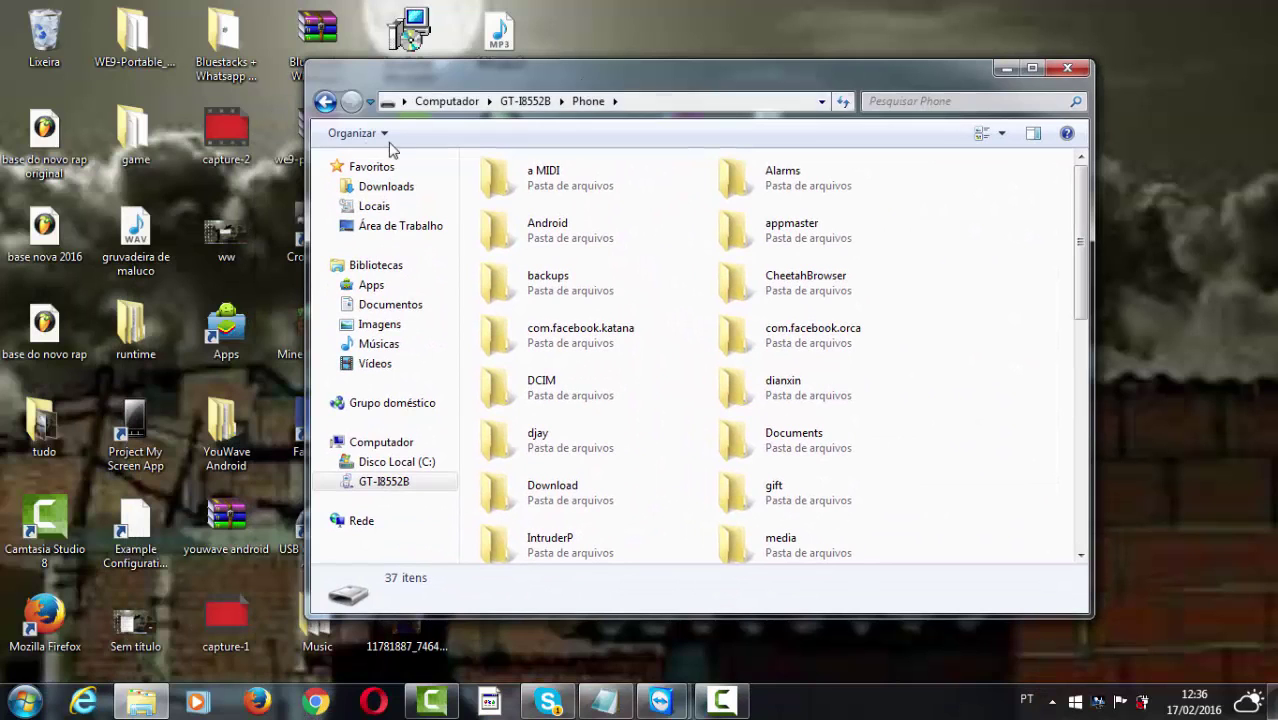
pyautogui.click(325, 101)
# - Try to copy the Gta San Andreas 1.08 +Cleo No Root(bob) apk from the desktop to the device's Card storage, cancelling at the replacement
pyautogui.doubleClick(566, 184)
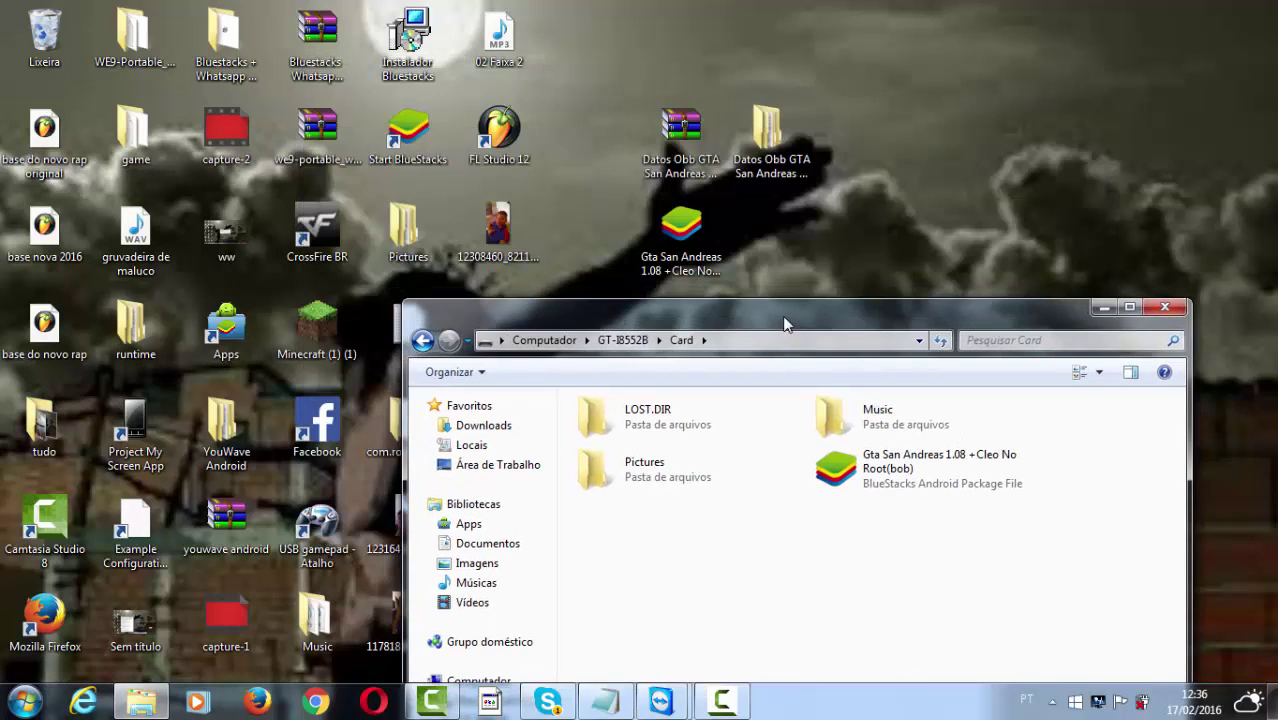
pyautogui.moveTo(682, 240); pyautogui.dragTo(735, 553)
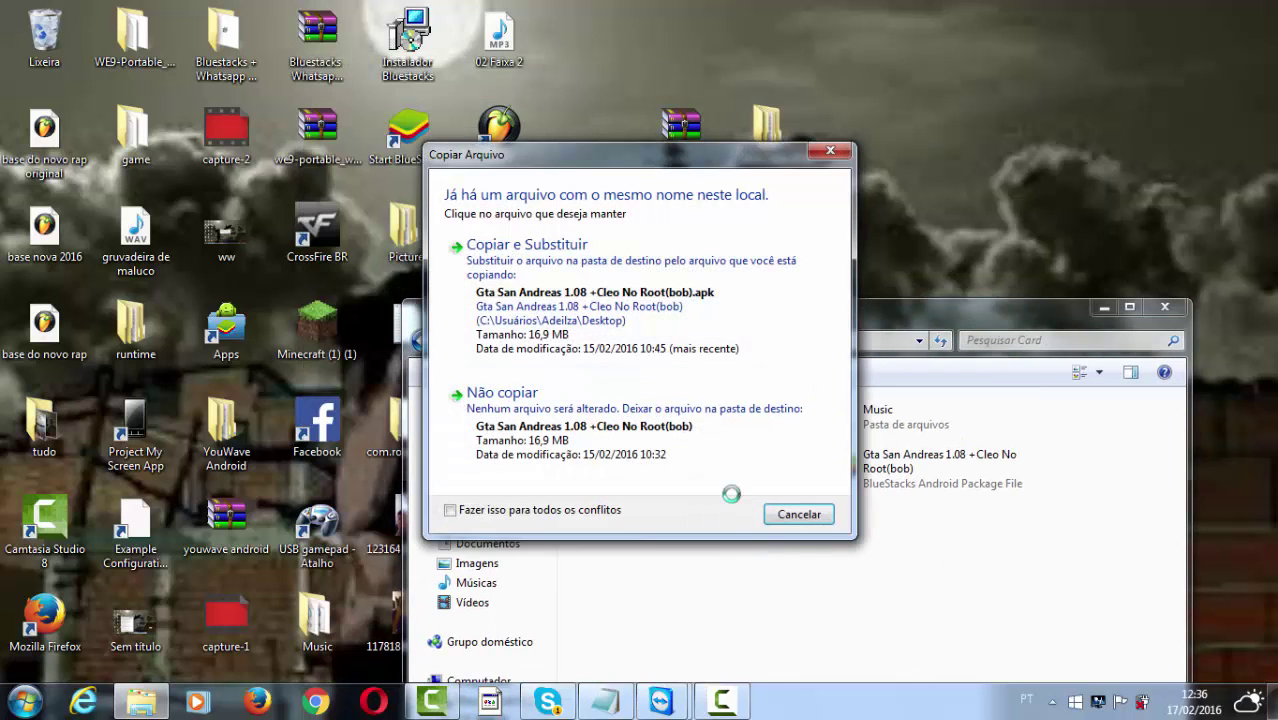
pyautogui.click(833, 151)
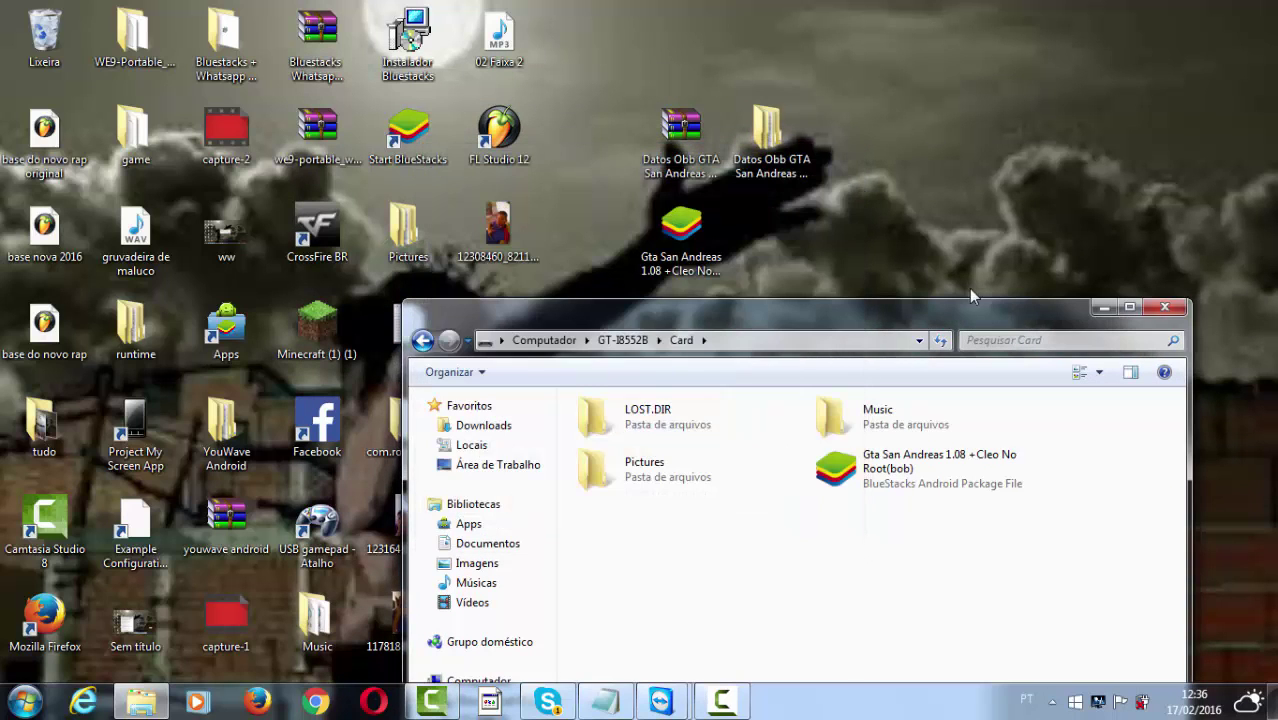
pyautogui.moveTo(961, 308); pyautogui.dragTo(957, 230)
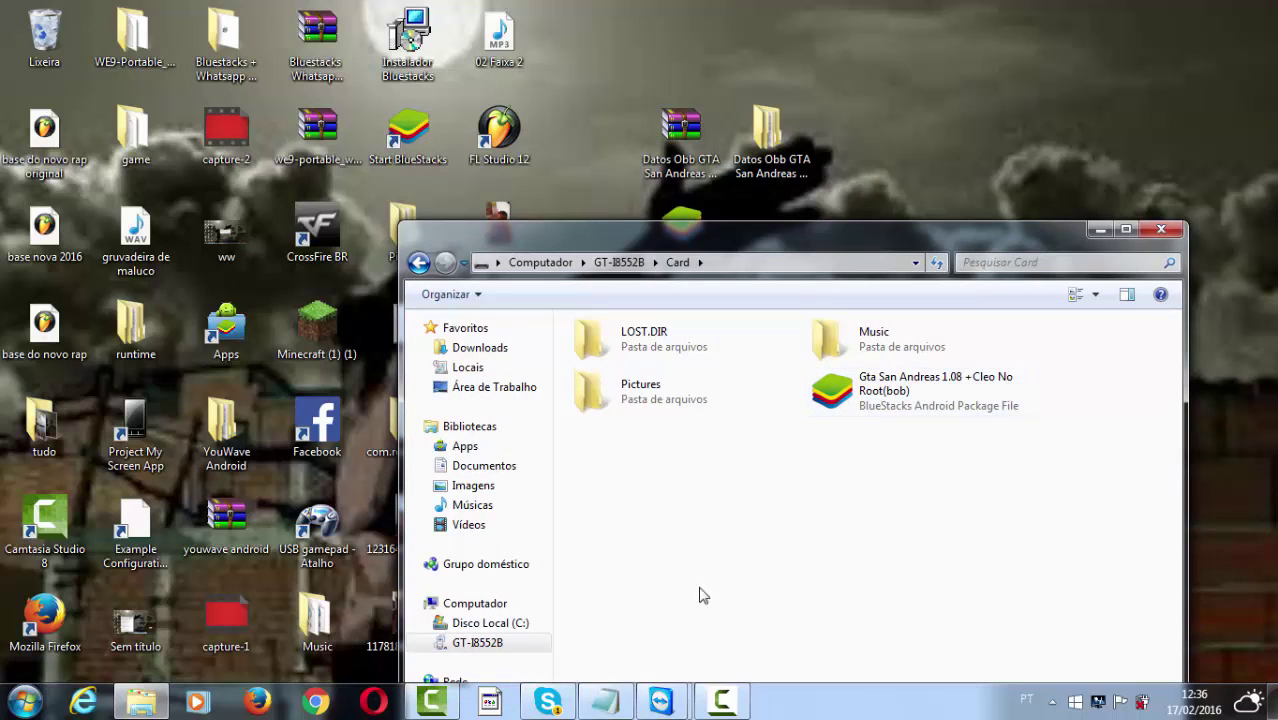
# - Switch to the TeamViewer phone session, cancel the blocked GTA: SA installation and minimize the session
pyautogui.moveTo(662, 705)
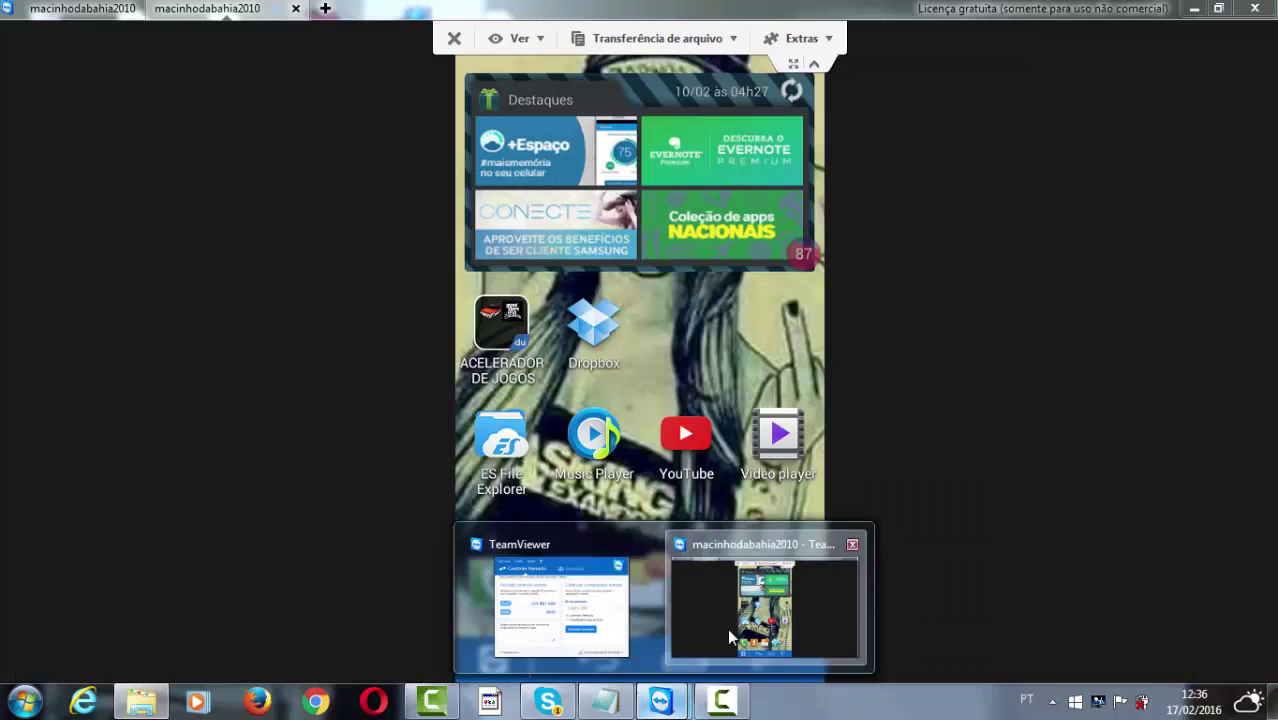
pyautogui.click(727, 622)
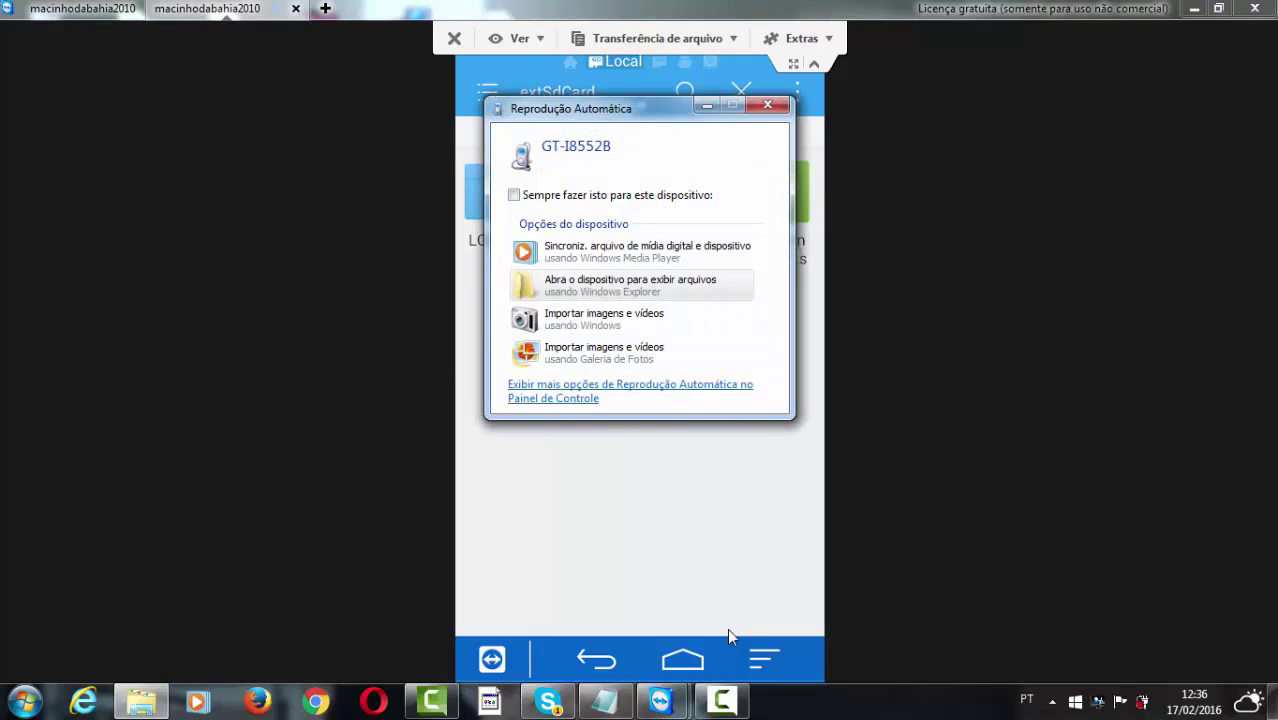
pyautogui.click(763, 106)
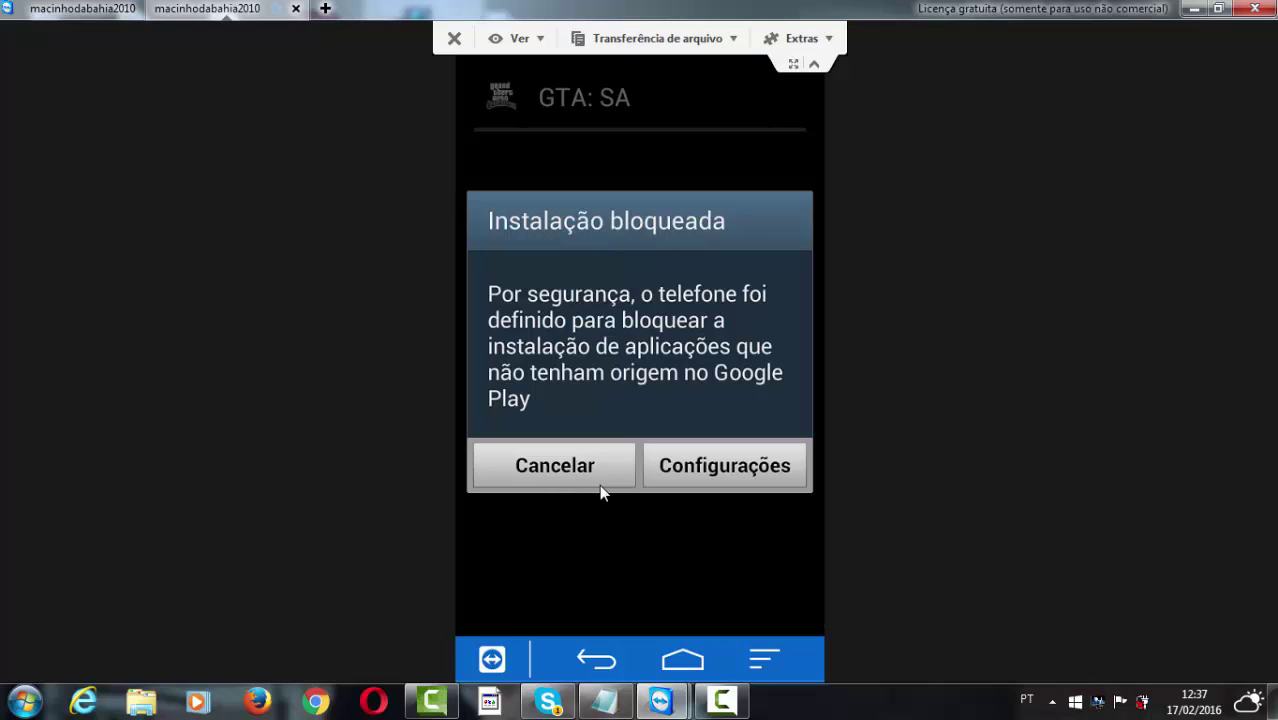
pyautogui.click(599, 484)
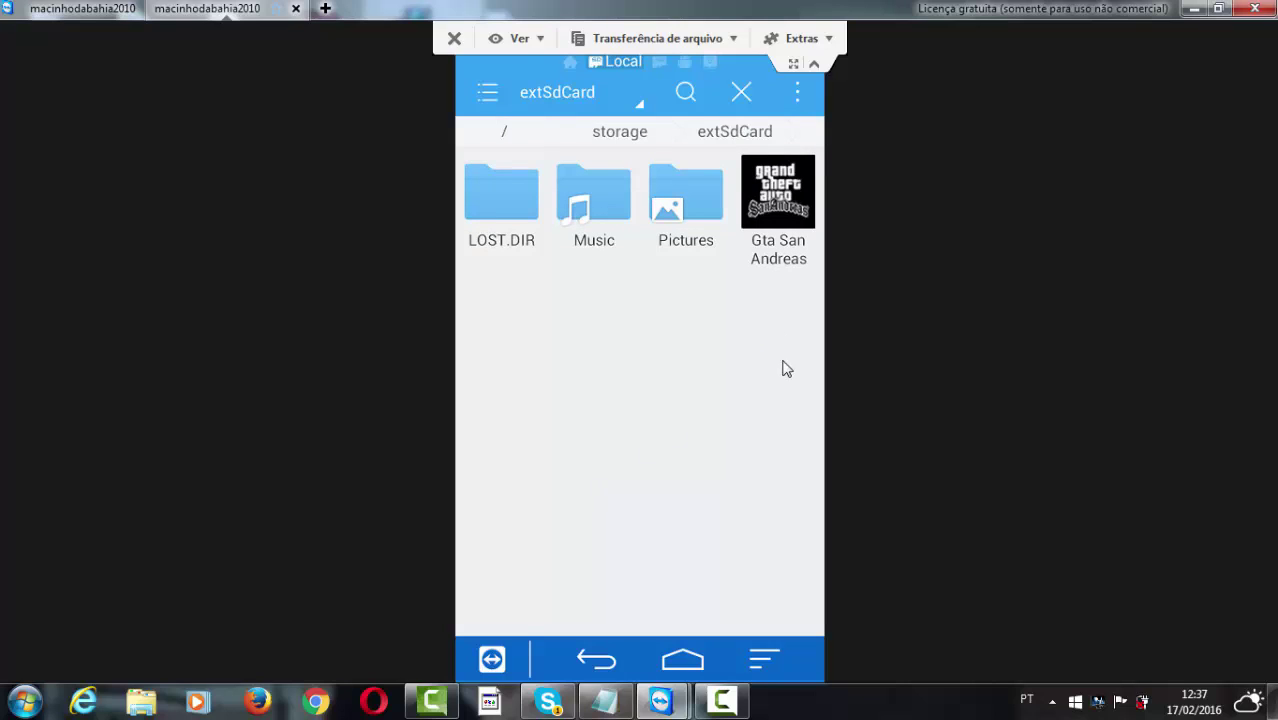
pyautogui.click(1206, 8)
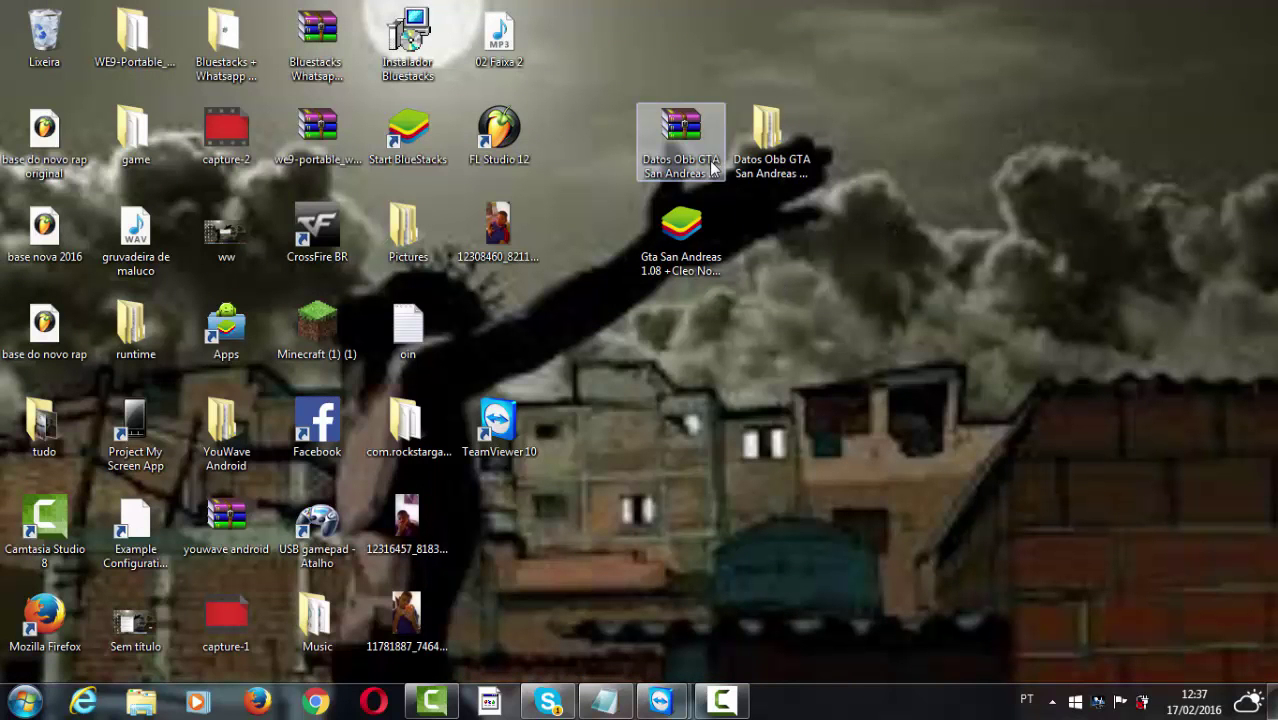
# - Open the extracted Datos Obb folder and go to the Android folder in the GT-I8552B's Phone storage
pyautogui.doubleClick(768, 140)
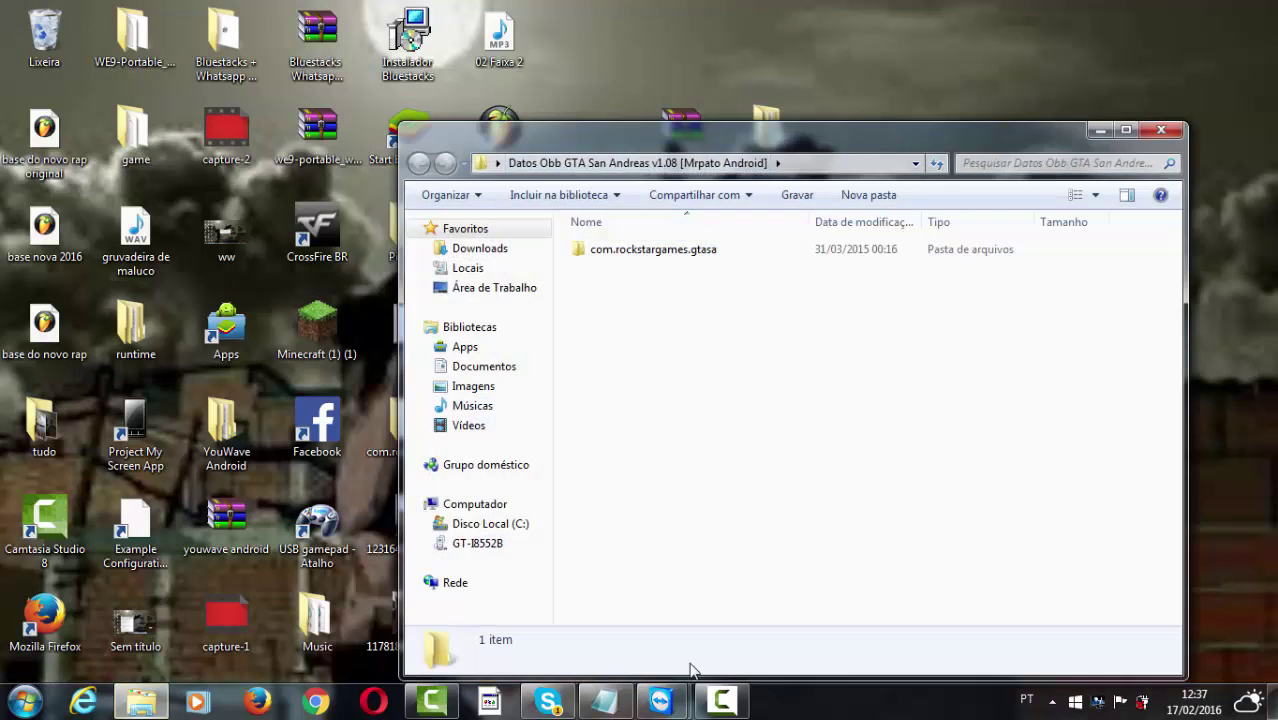
pyautogui.click(137, 695)
pyautogui.click(137, 697)
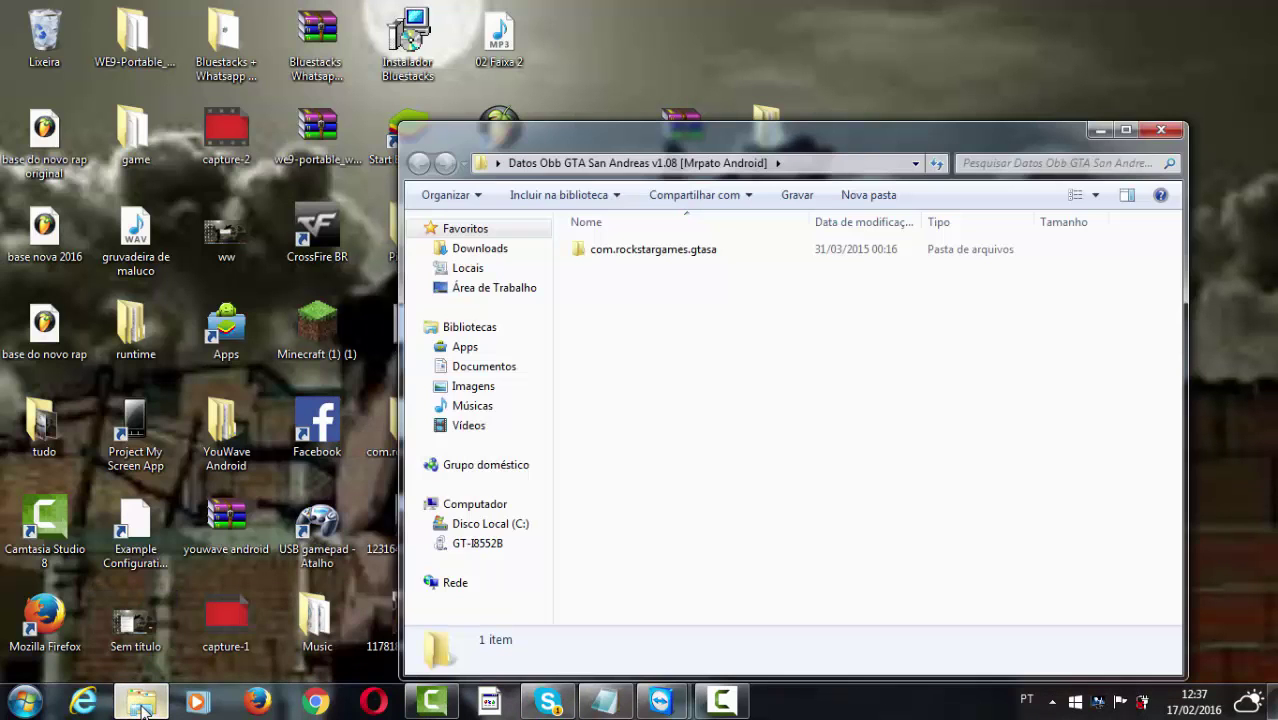
pyautogui.click(493, 550)
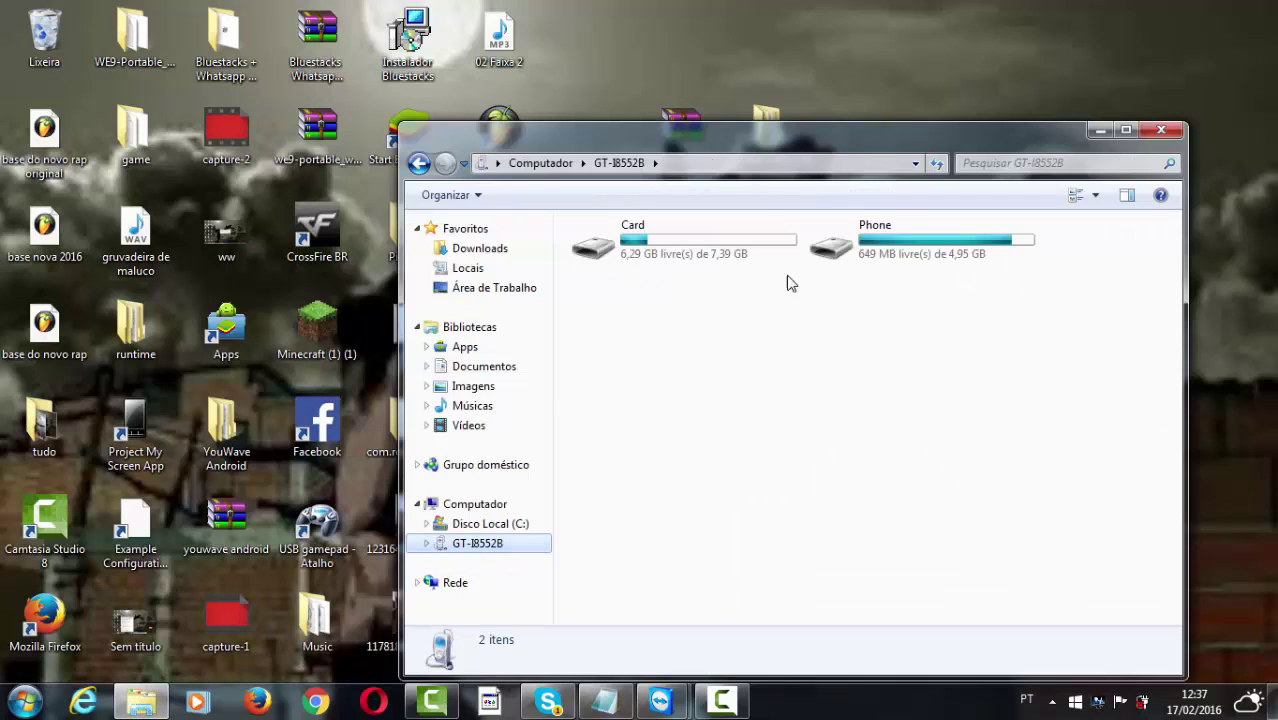
pyautogui.doubleClick(842, 232)
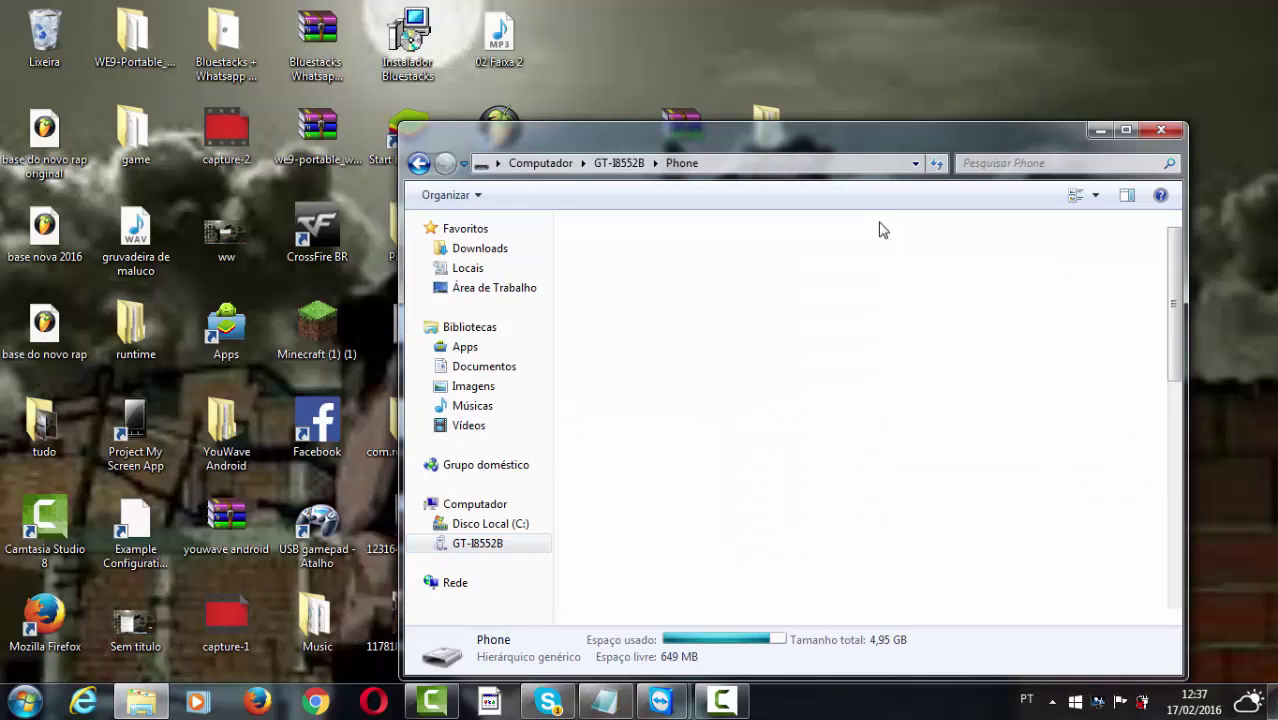
pyautogui.doubleClick(640, 303)
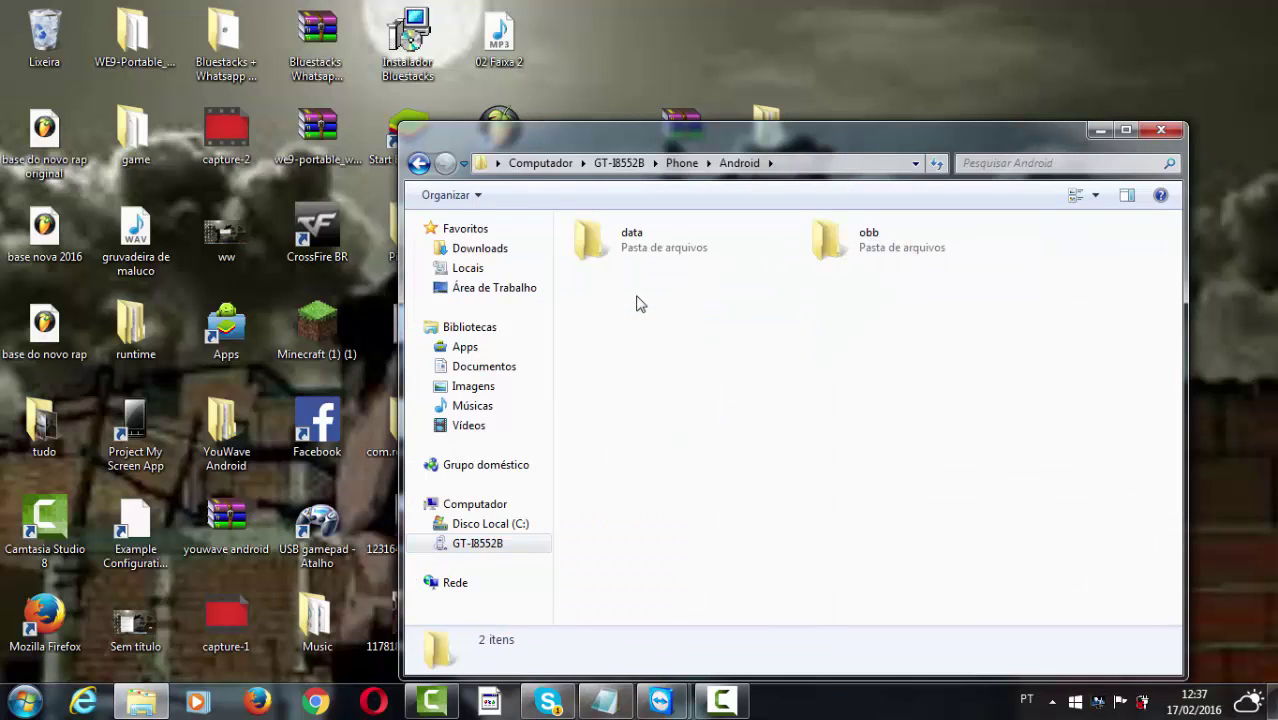
# - Point out the new folder option in the Android folder without using it, and open the obb folder
pyautogui.moveTo(730, 336); pyautogui.dragTo(955, 376)
pyautogui.rightClick(837, 409)
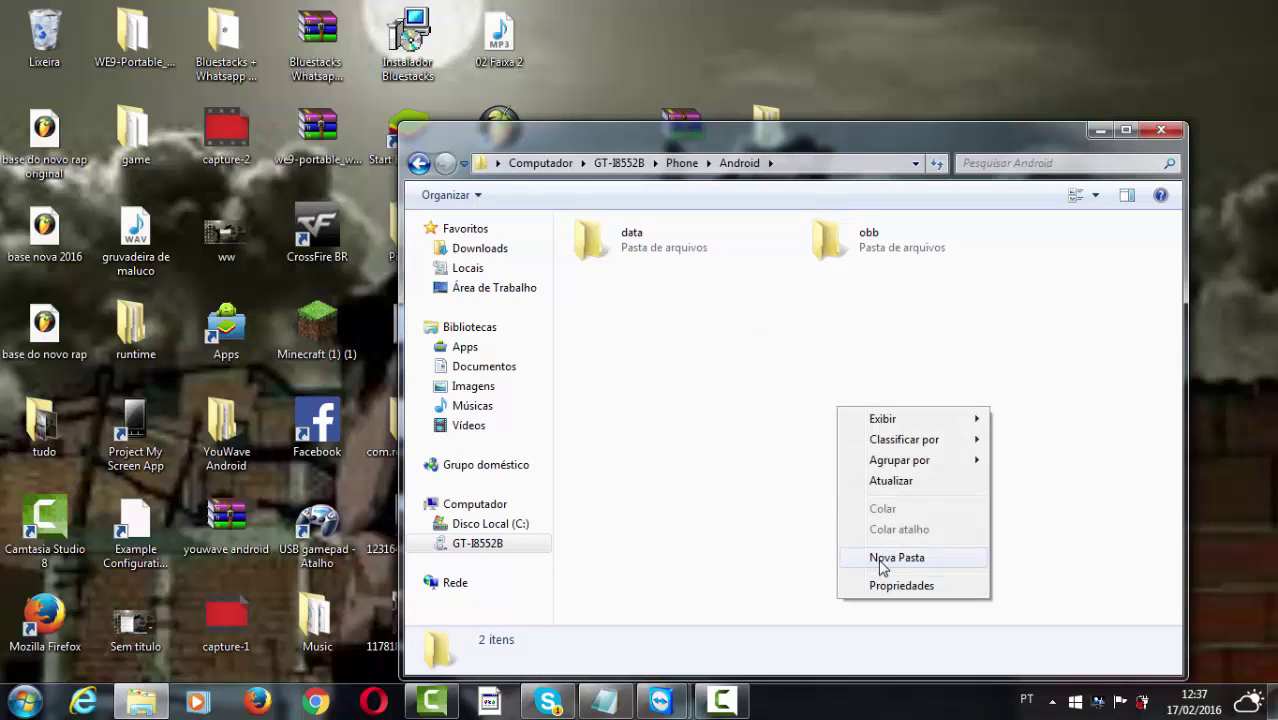
pyautogui.click(727, 484)
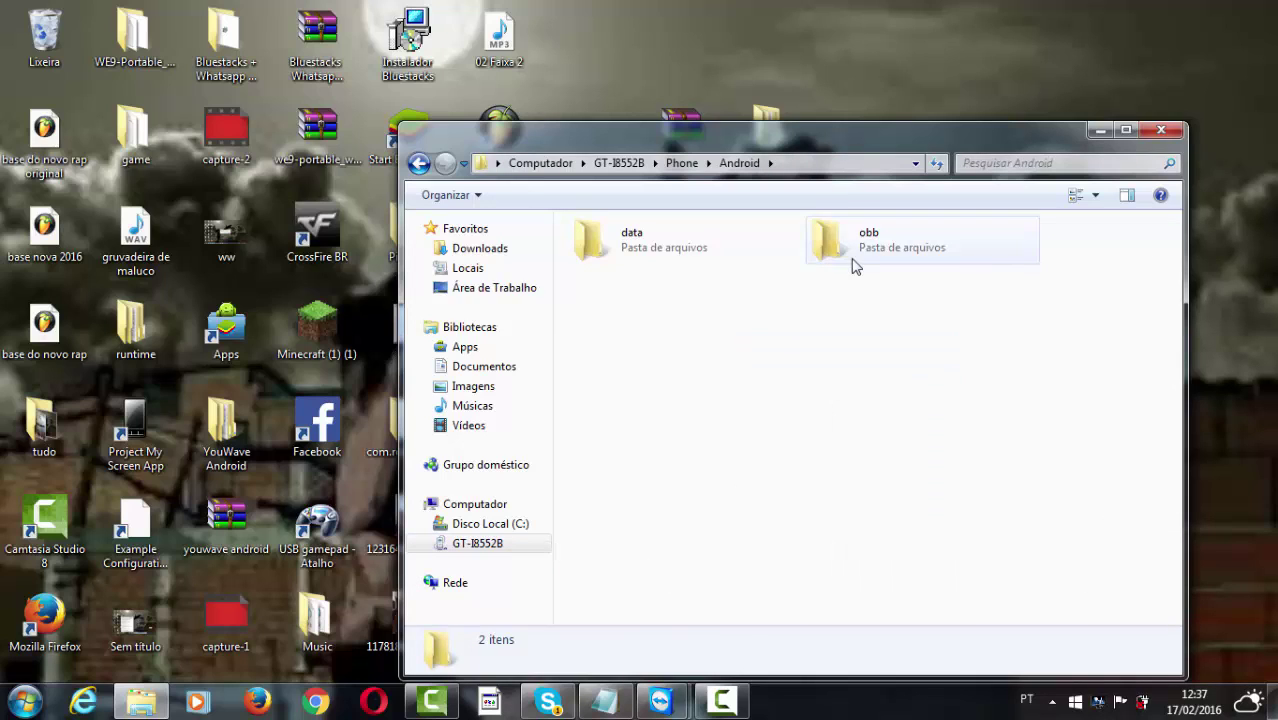
pyautogui.doubleClick(855, 266)
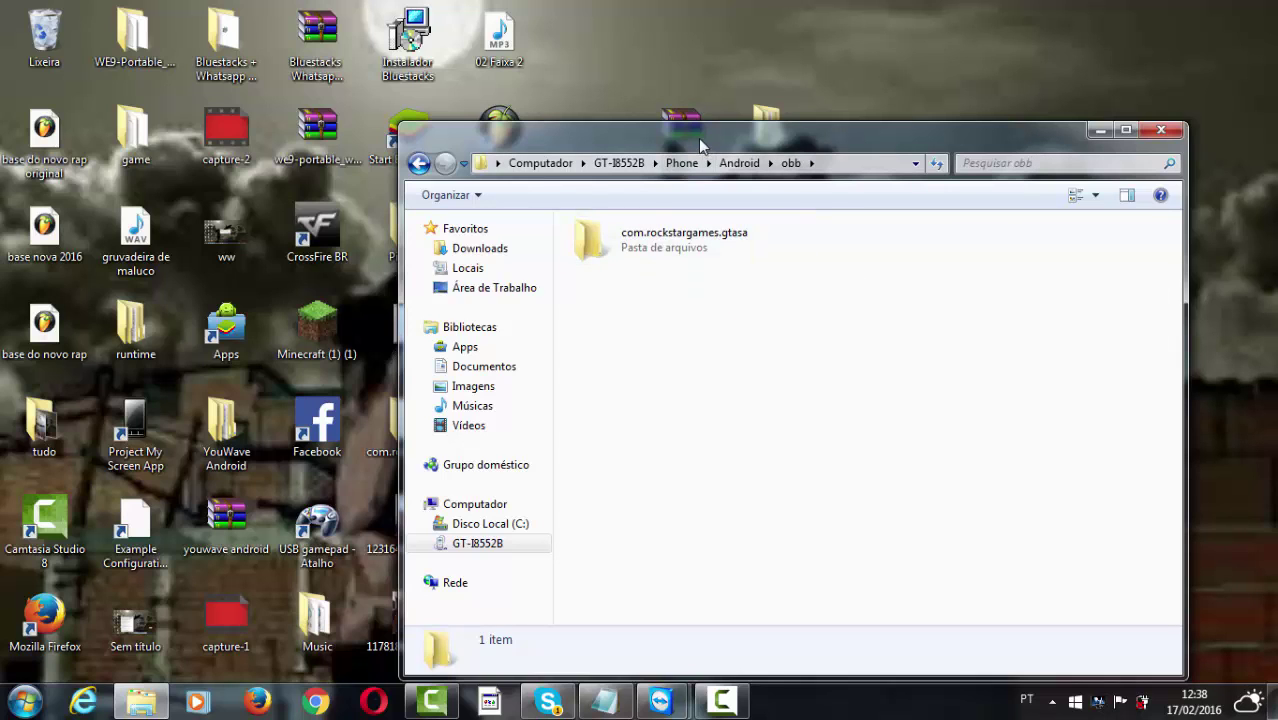
# - Try to copy com.rockstargames.gtasa from the extracted Datos Obb folder into the phone's obb folder, cancelling at the folder merge
pyautogui.doubleClick(784, 104)
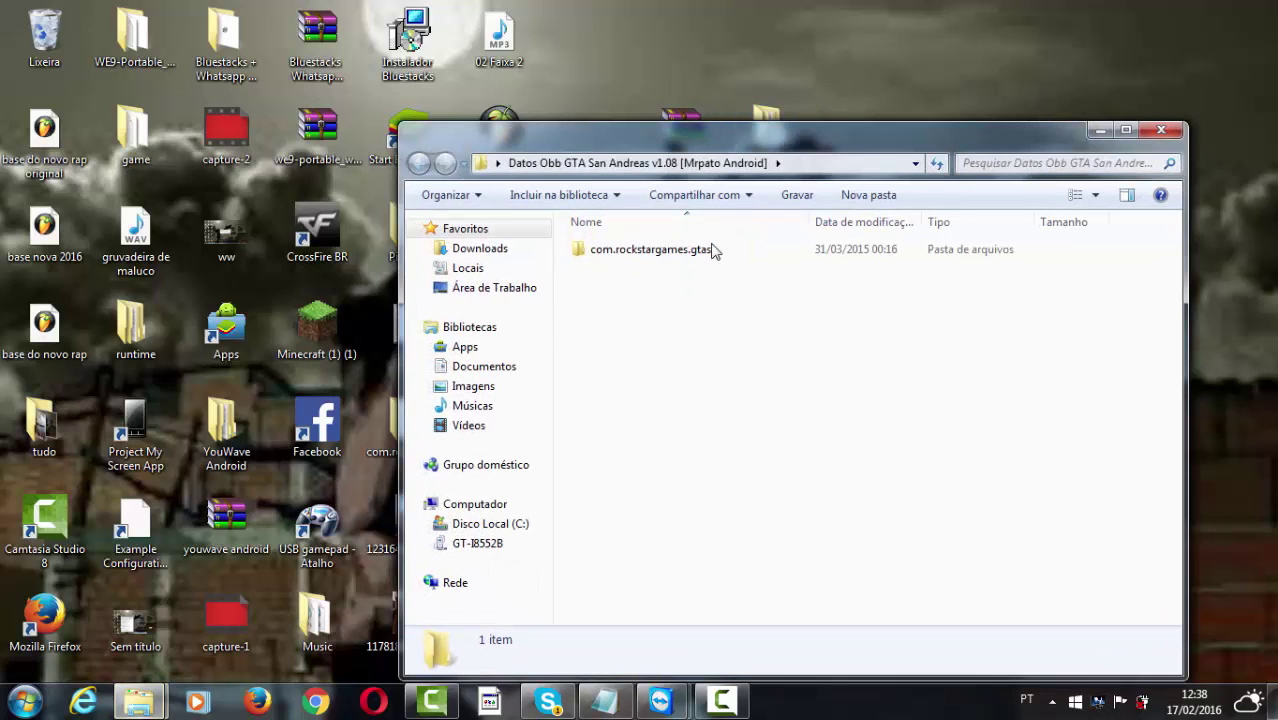
pyautogui.moveTo(730, 156); pyautogui.dragTo(1087, 140)
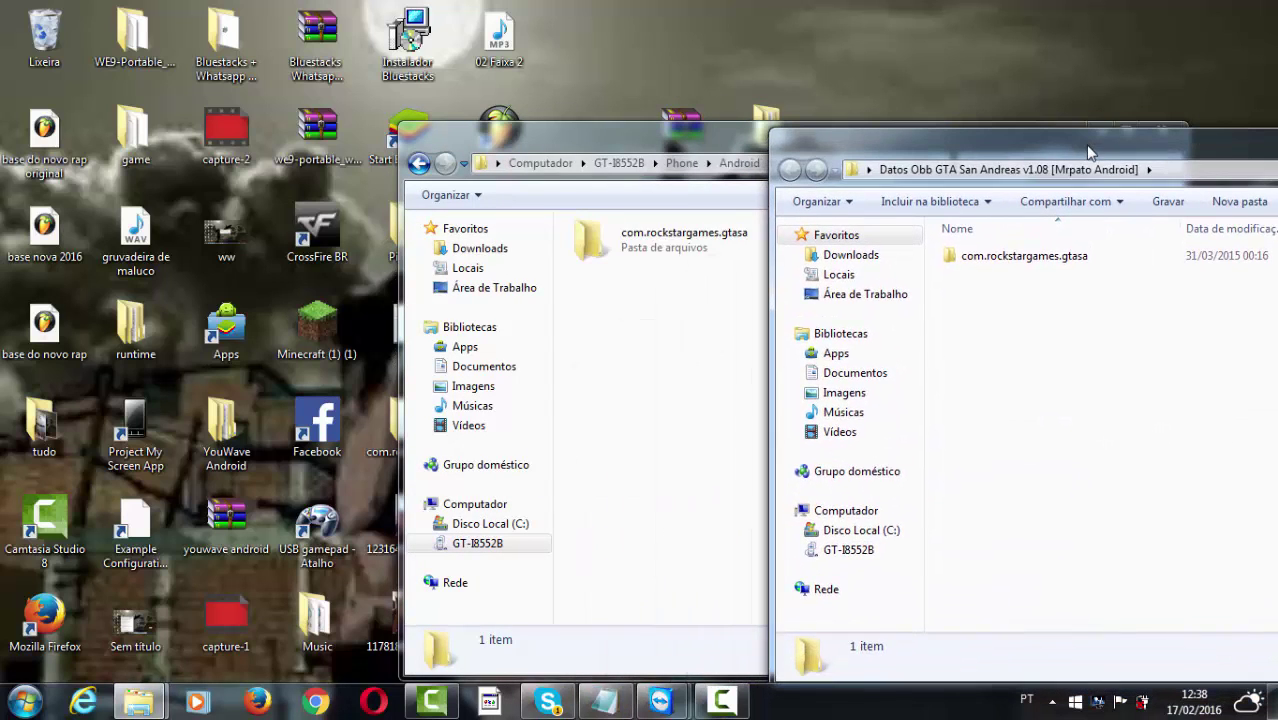
pyautogui.click(1027, 257)
pyautogui.moveTo(1027, 257); pyautogui.dragTo(633, 368)
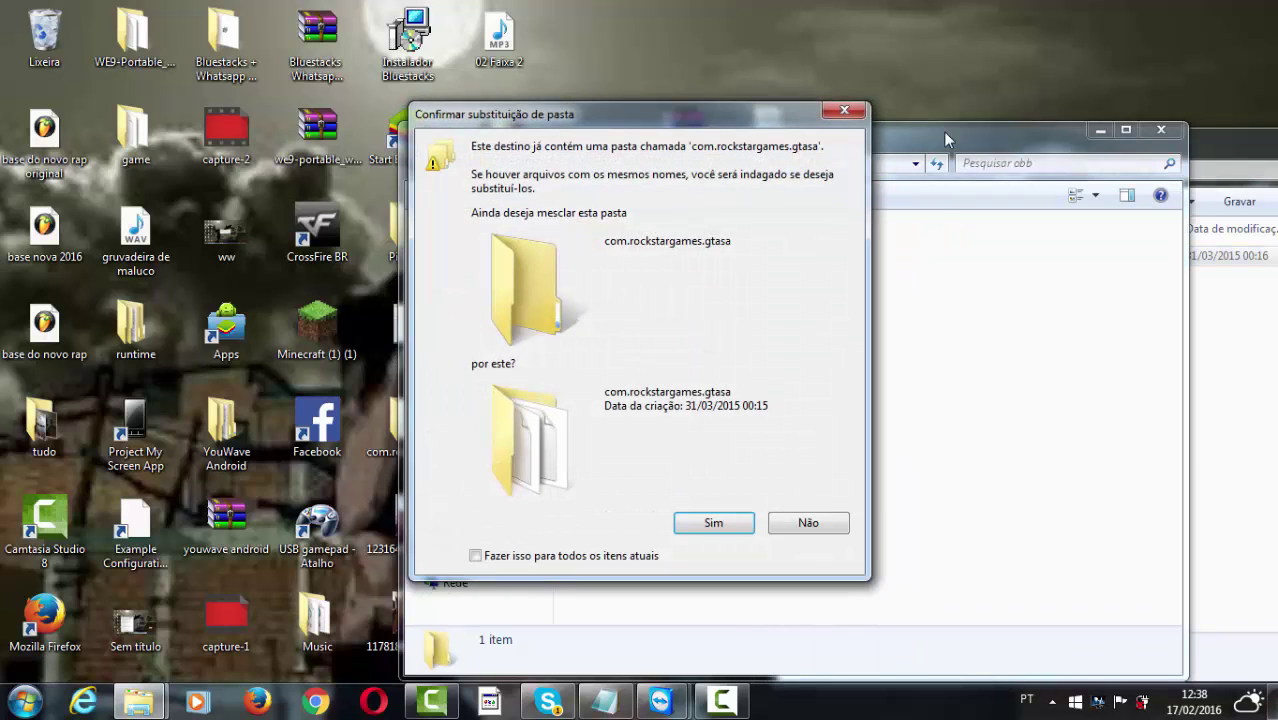
pyautogui.click(846, 112)
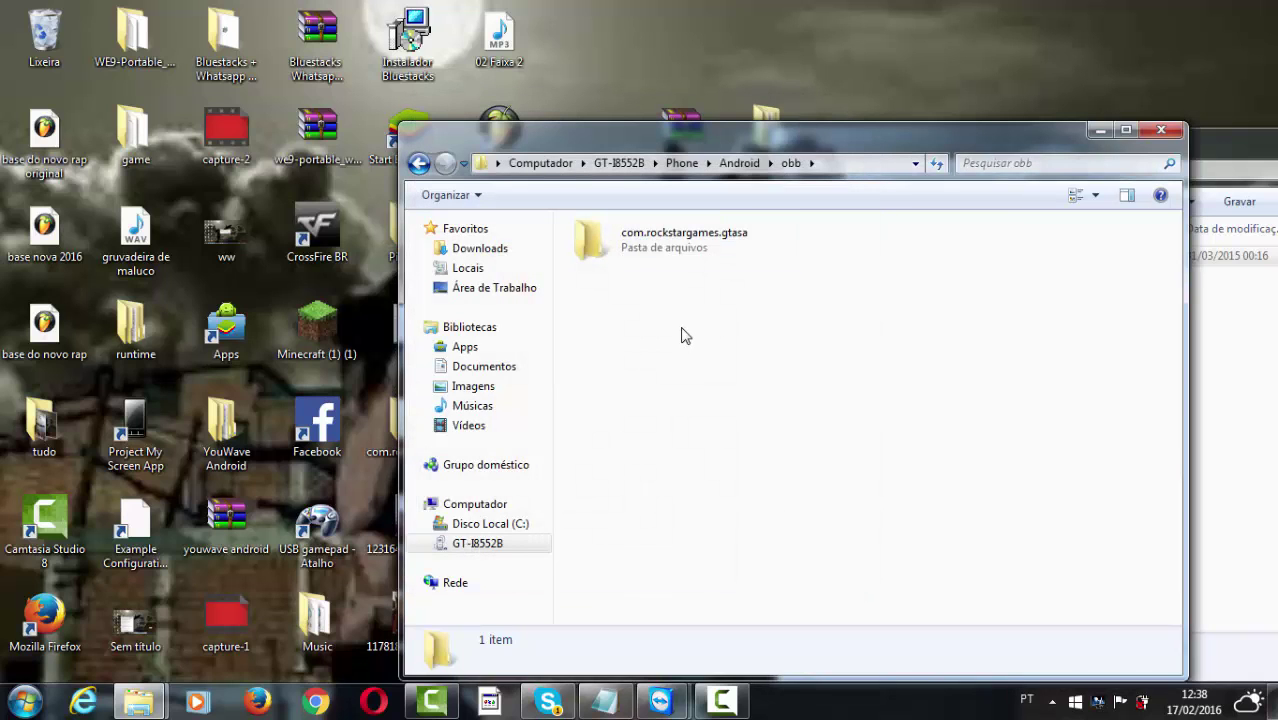
# - Close the obb folder window and the Datos Obb GTA San Andreas v1.08 folder window
pyautogui.click(1160, 131)
pyautogui.moveTo(1186, 144); pyautogui.dragTo(823, 112)
pyautogui.click(1172, 106)
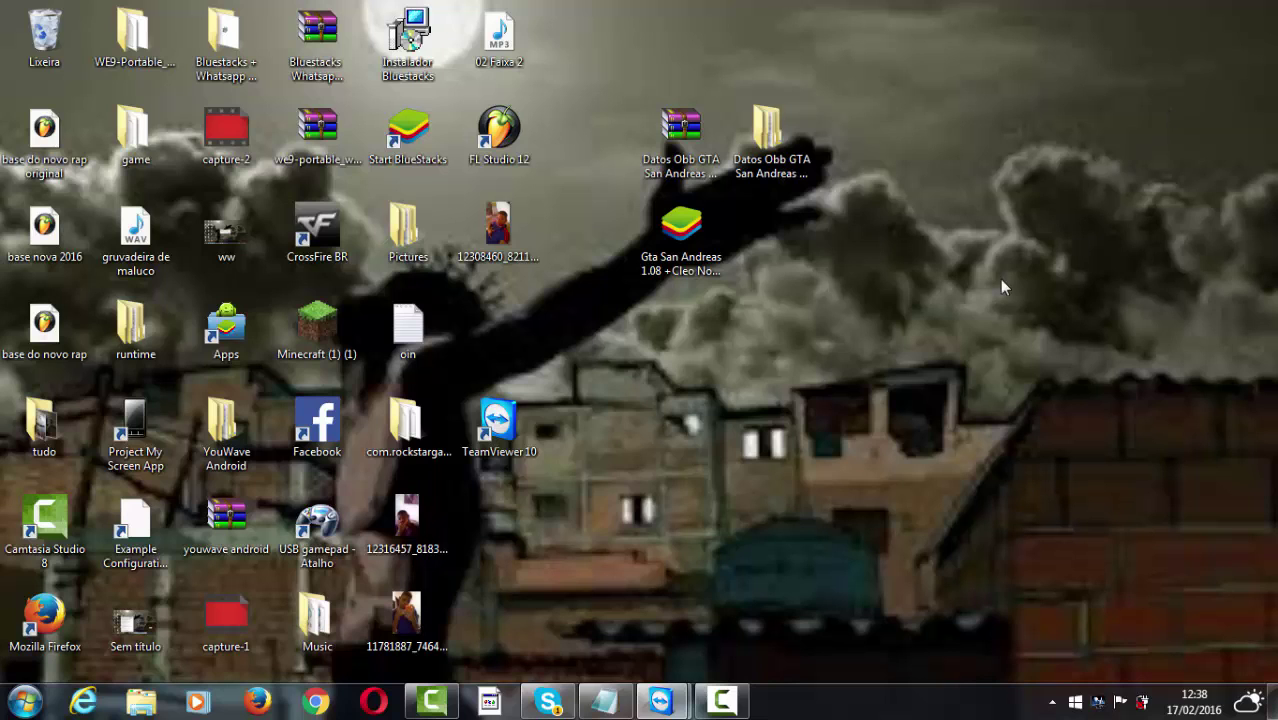
# - Return to the TeamViewer phone session and dismiss the Windows color scheme dialog without changing the scheme
pyautogui.moveTo(661, 692)
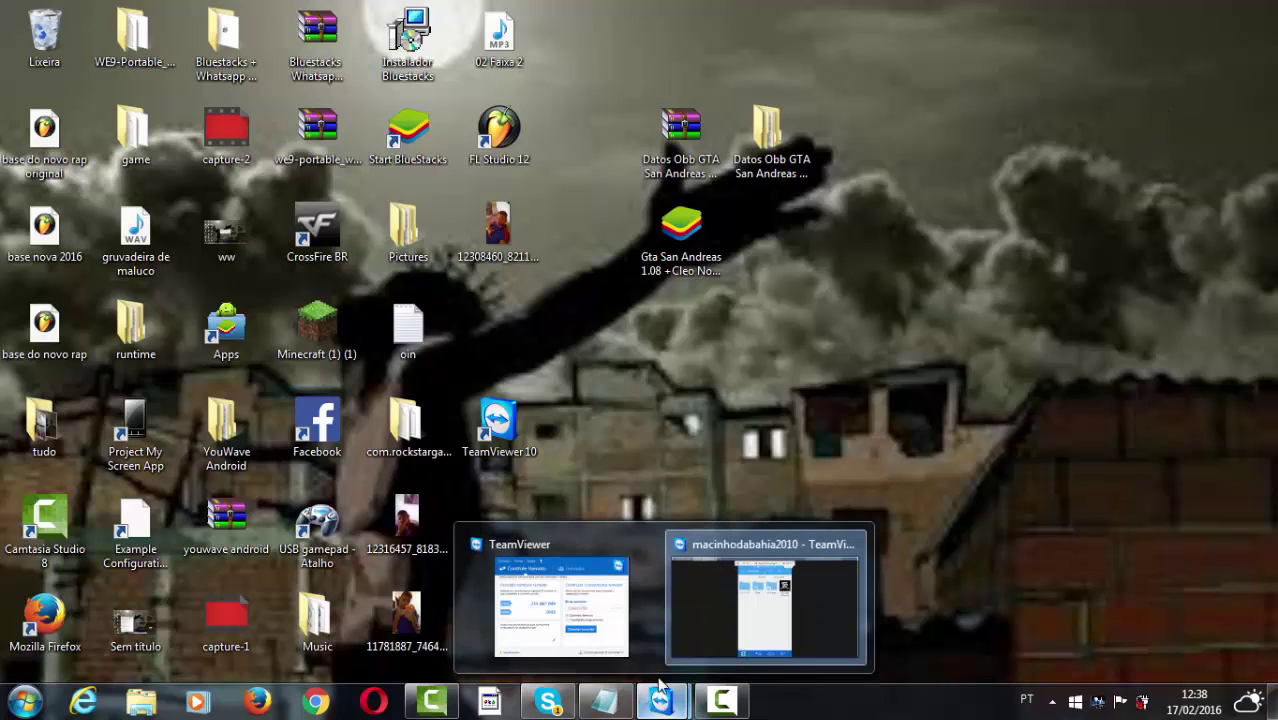
pyautogui.click(696, 644)
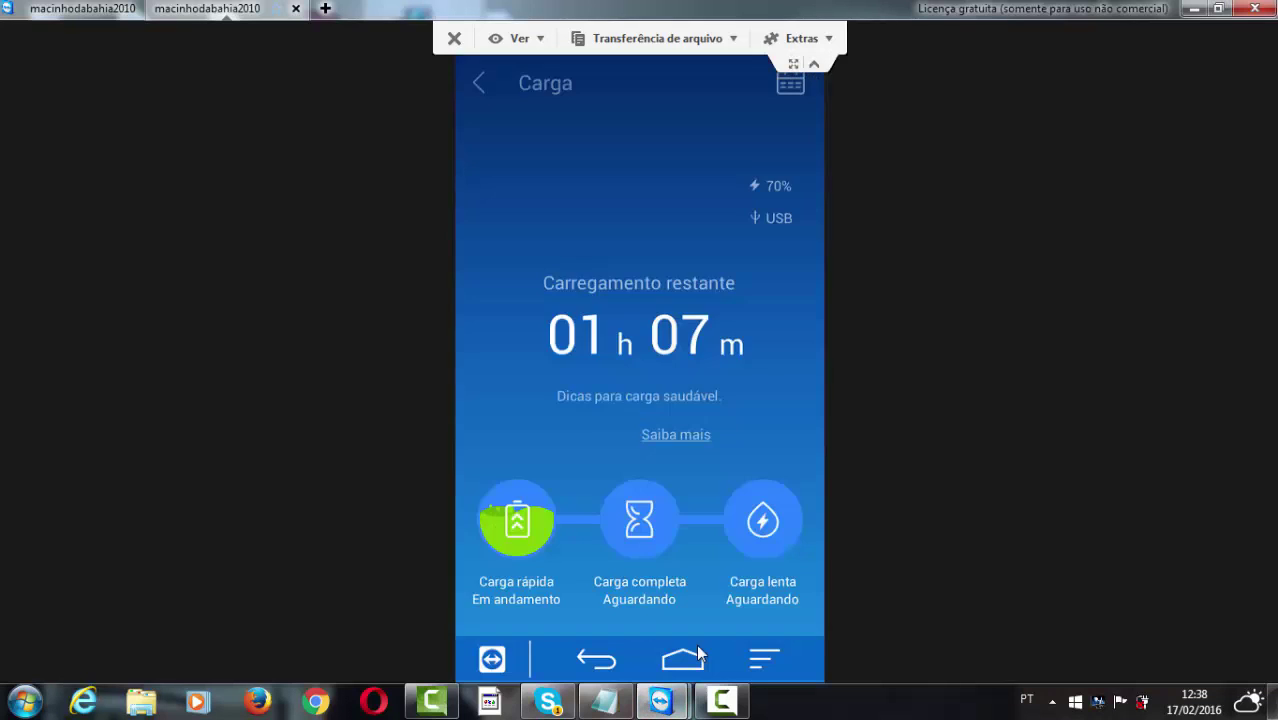
pyautogui.click(698, 650)
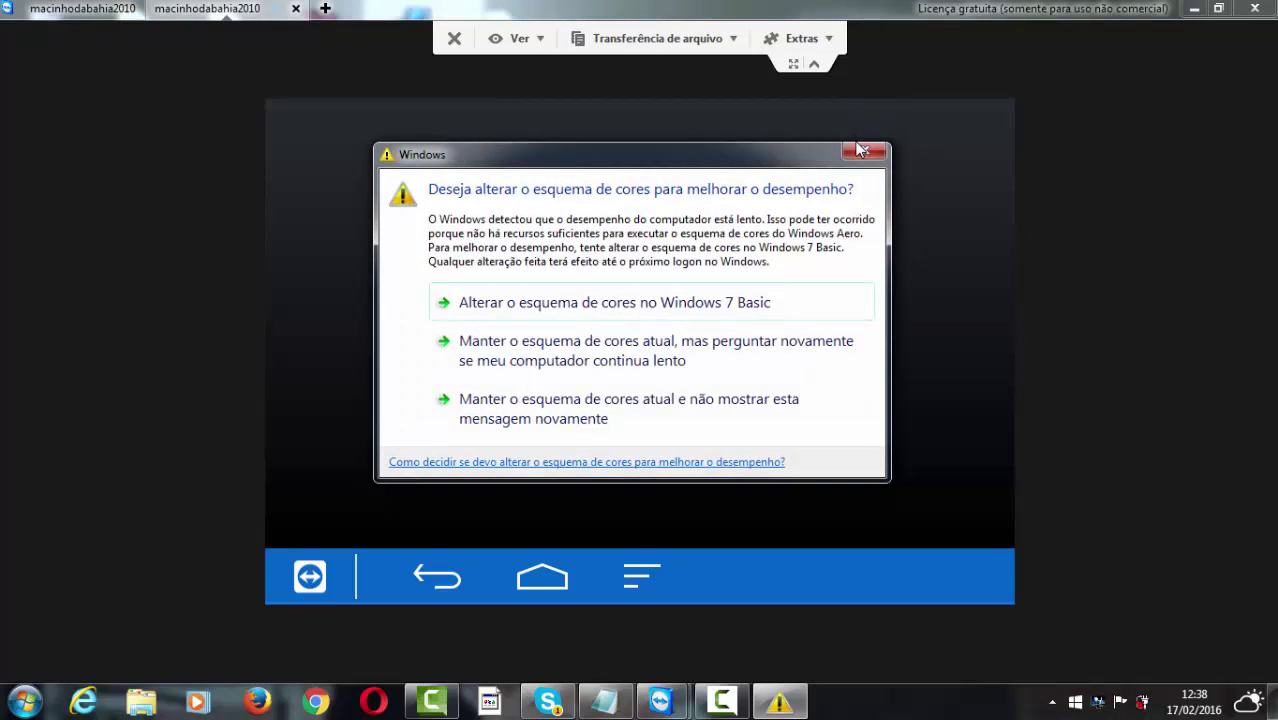
pyautogui.click(865, 151)
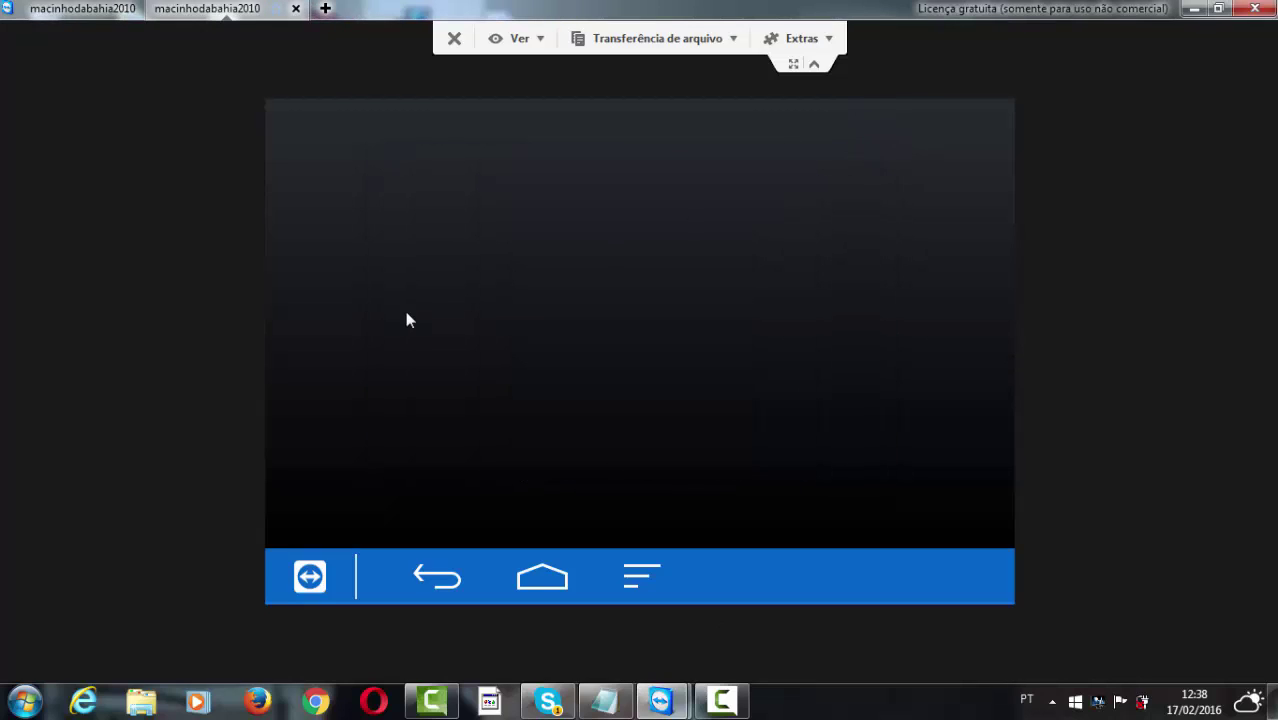